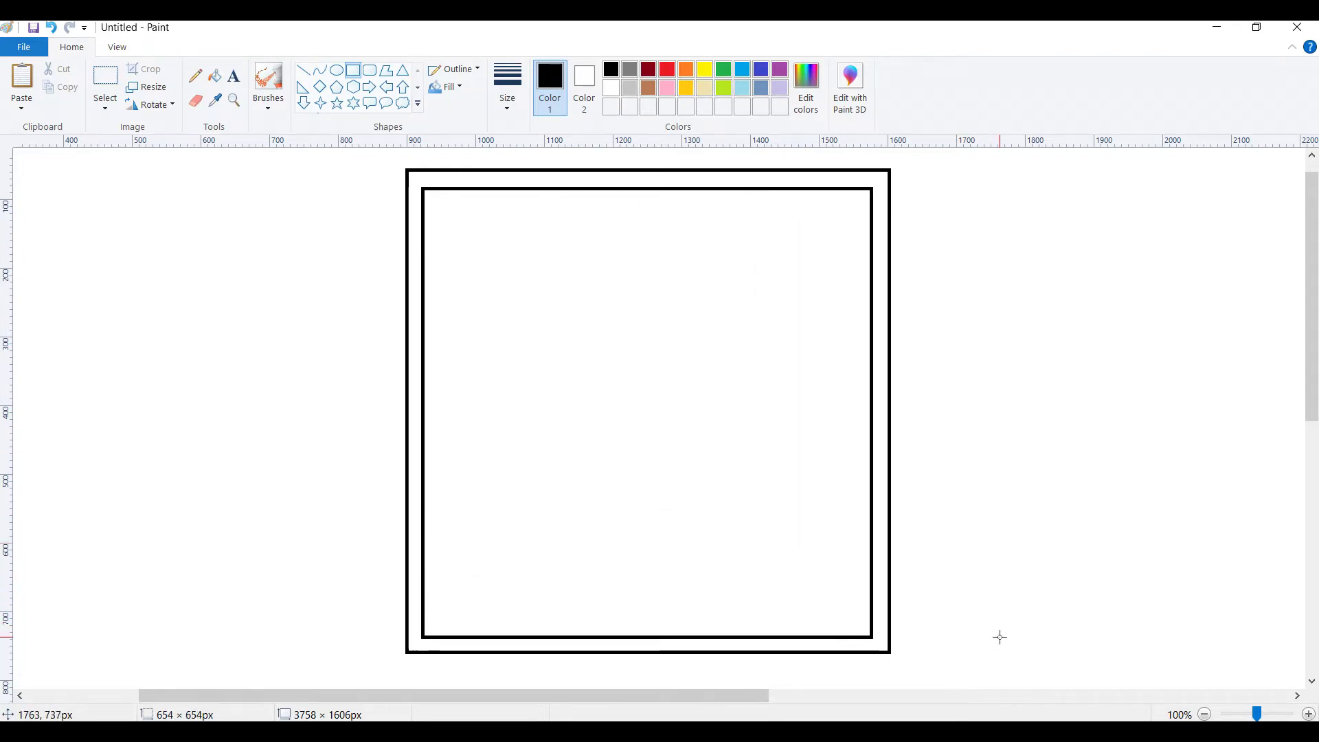
Step: Draw two more squares nested inside the inner one, about 602 × 602 px and 550 × 550 px, with even gaps
left_click(327, 247)
left_click_drag(442, 204, 885, 618)
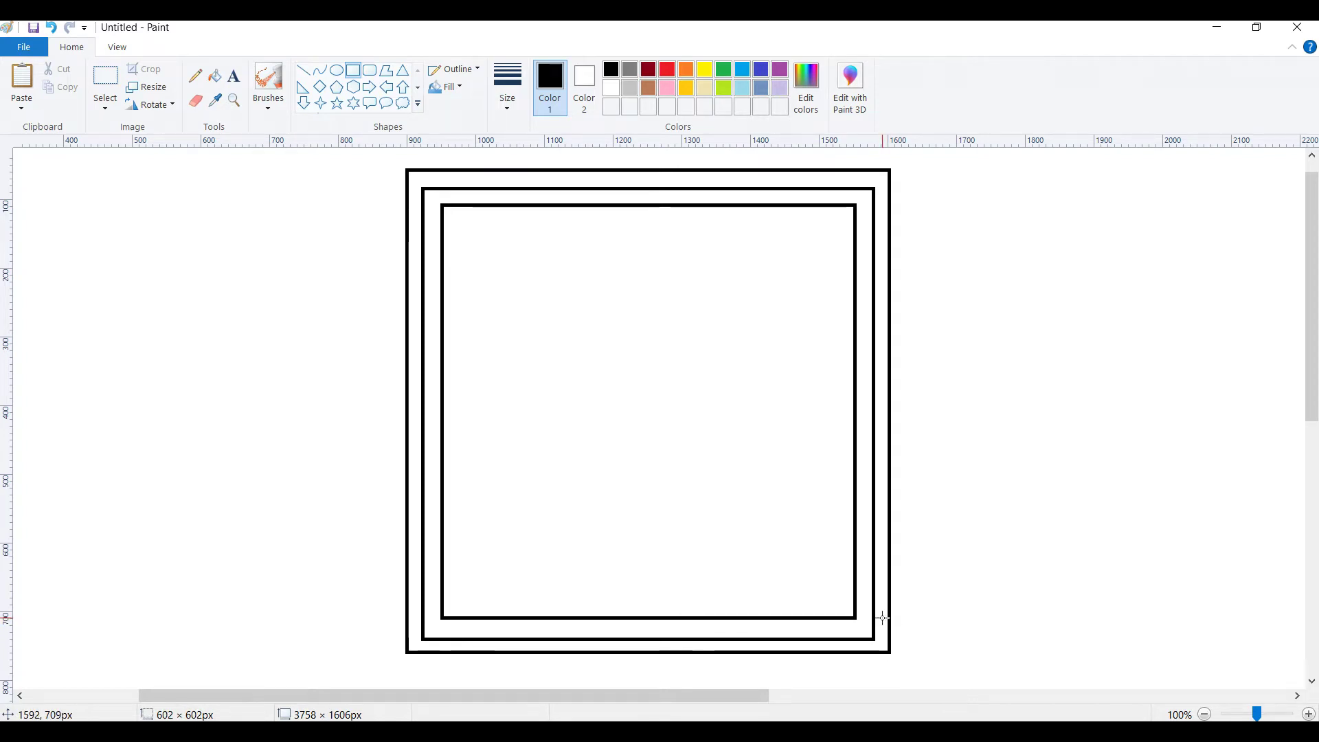
left_click(265, 268)
left_click_drag(463, 225, 843, 603)
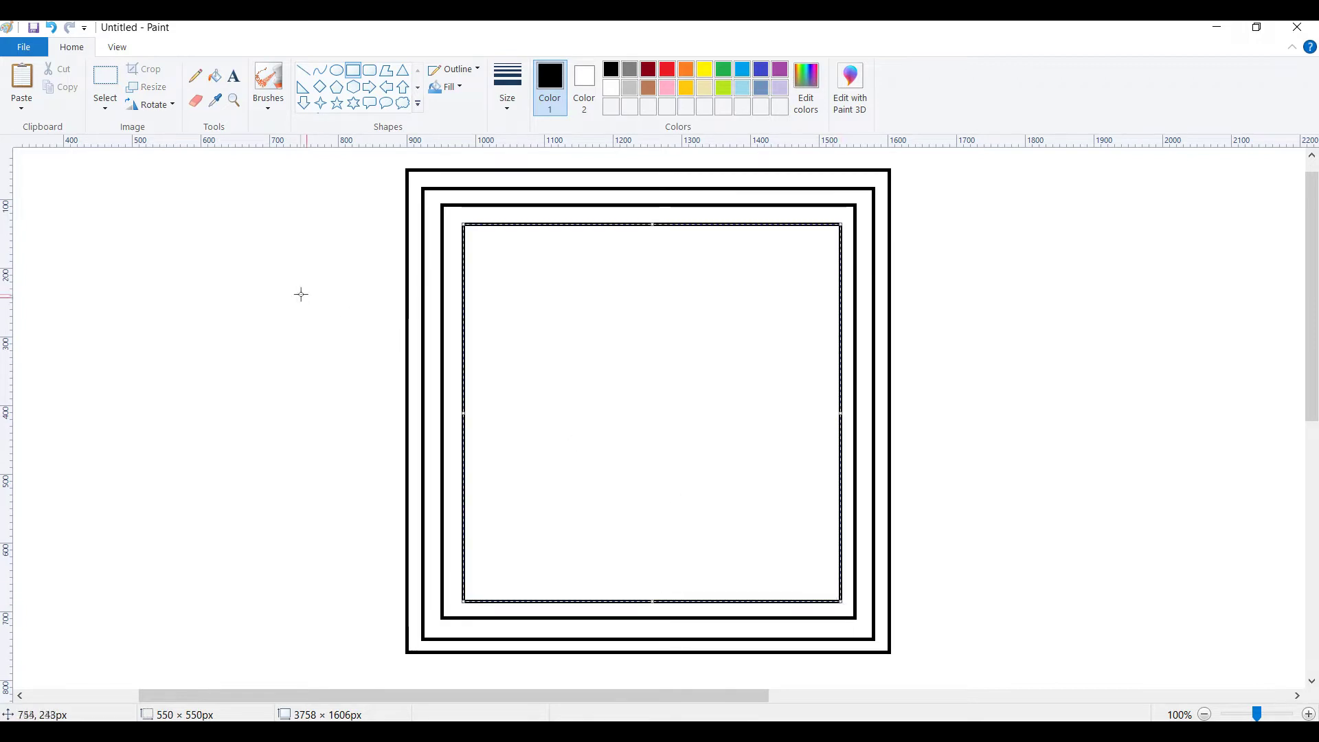
Step: Nudge the innermost square about 4 pixels left to centre it in the surrounding square and commit its position
key("Left")
key("Left")
key("Left")
key("Left")
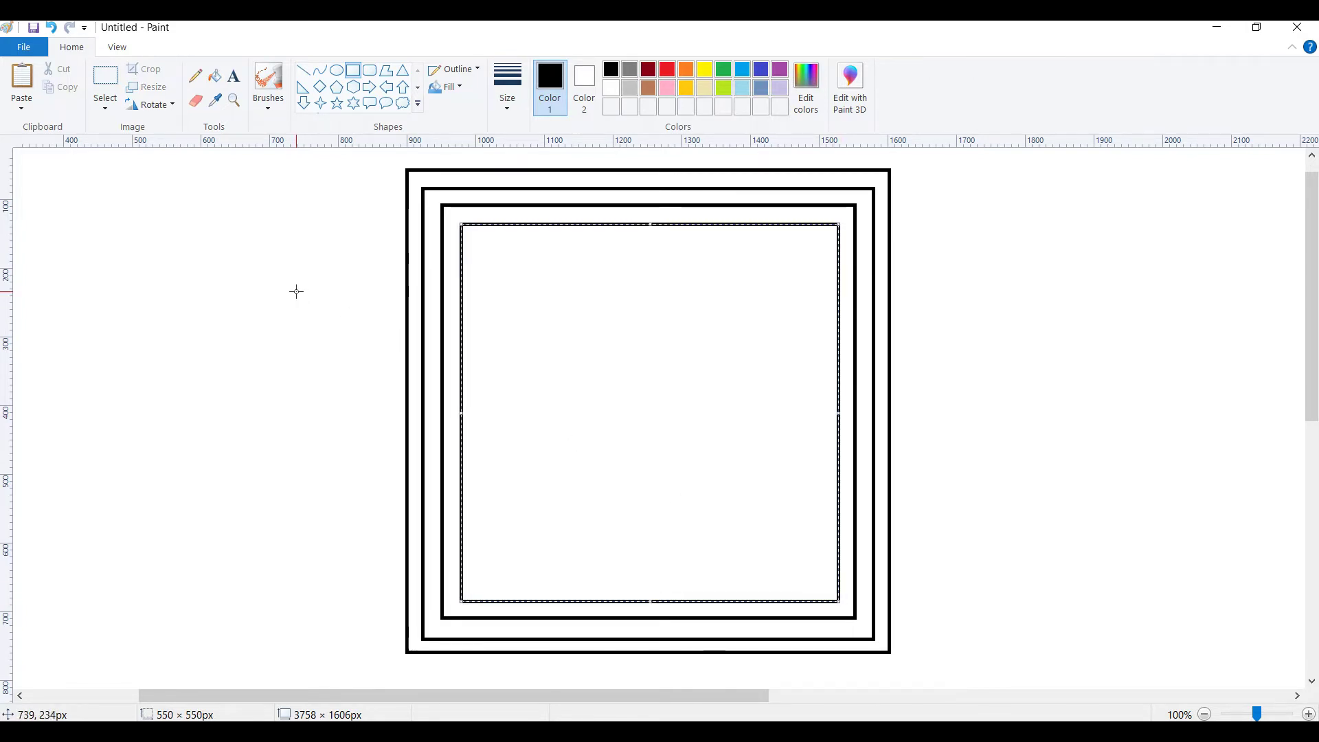
left_click(292, 256)
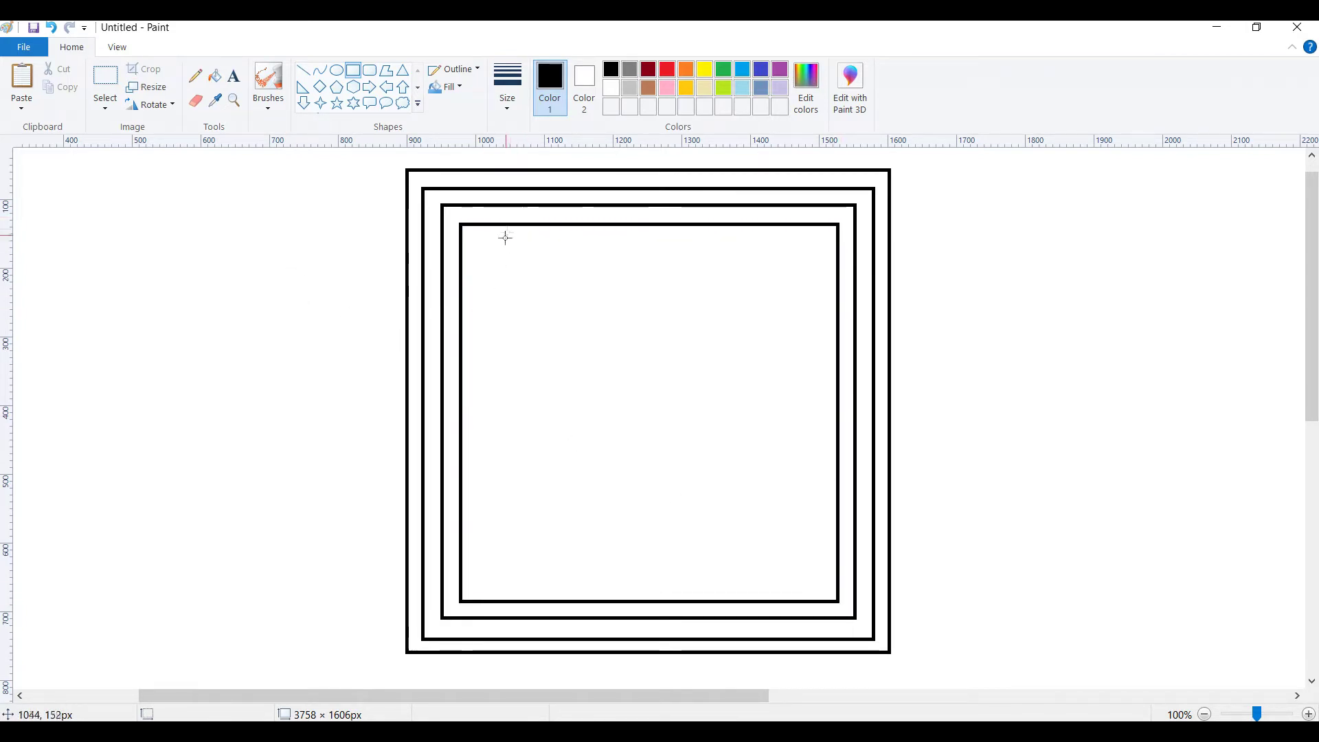
Step: Draw a square about 500 × 500 px inside the innermost one and stretch its bottom edge down to make it 509 px high
left_click_drag(479, 238, 822, 583)
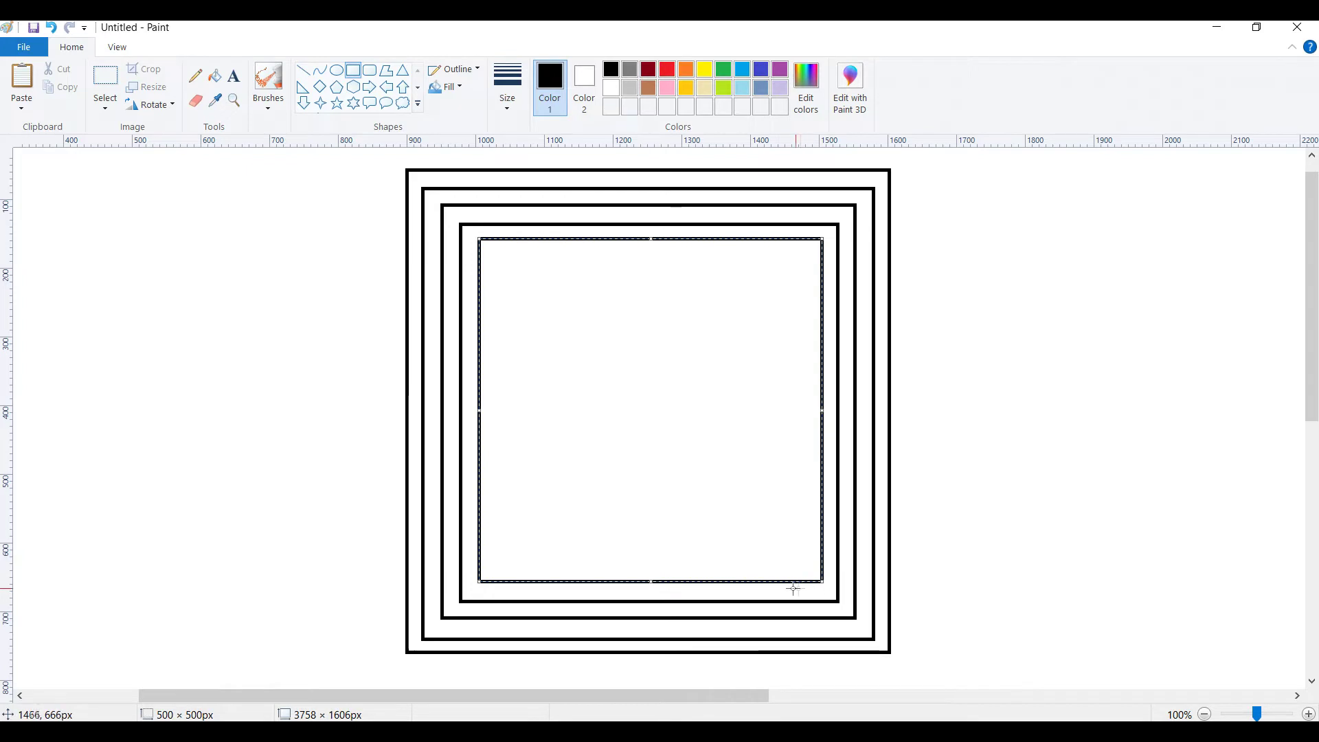
left_click_drag(655, 589, 652, 587)
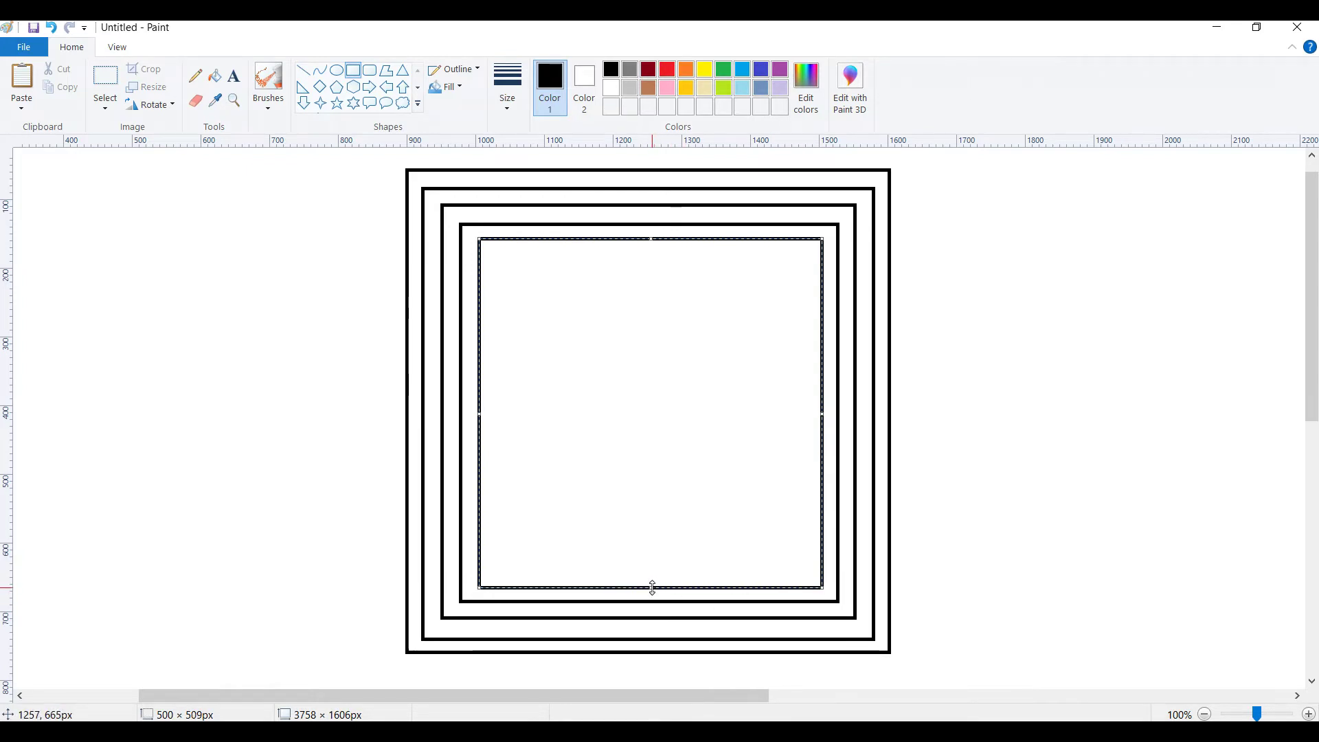
left_click(254, 331)
Step: Draw a square about 455 × 455 px inside the innermost one, undoing any stray mark left of the pattern
left_click_drag(495, 258, 818, 569)
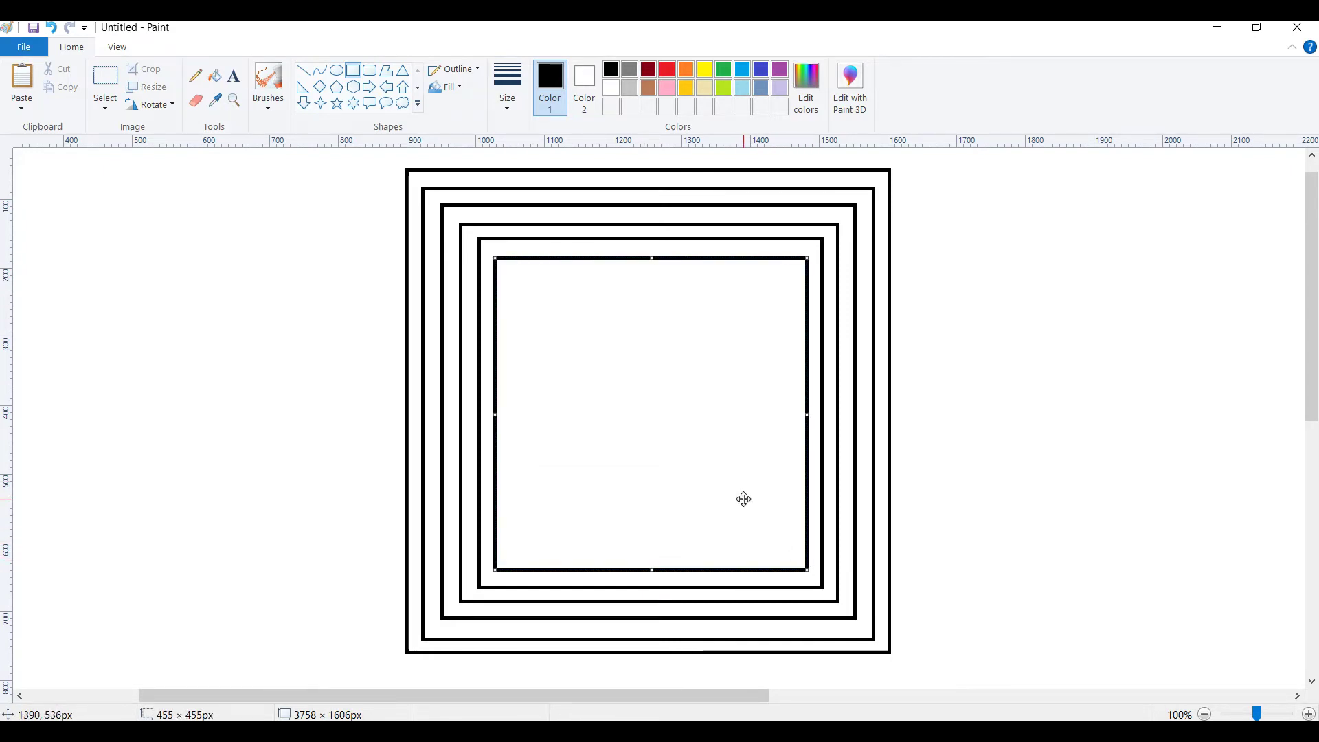
left_click_drag(334, 306, 333, 300)
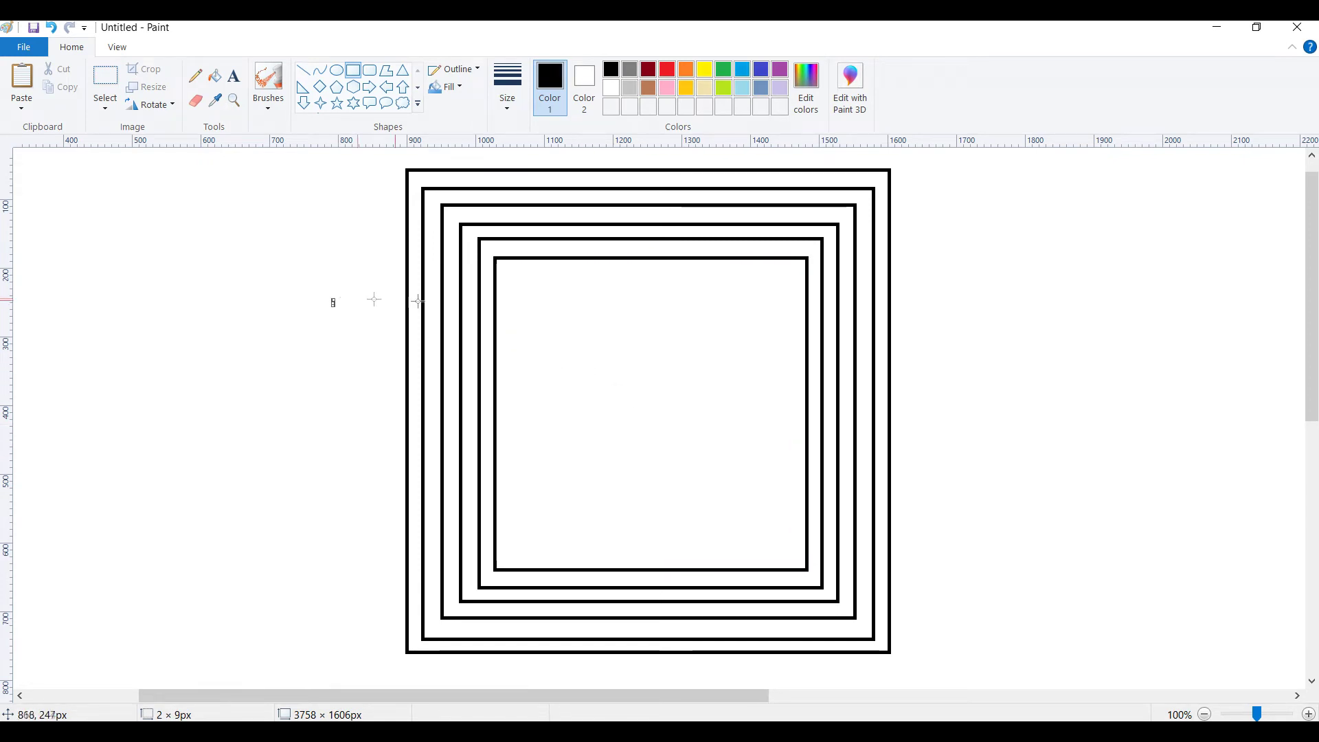
key("ctrl+z")
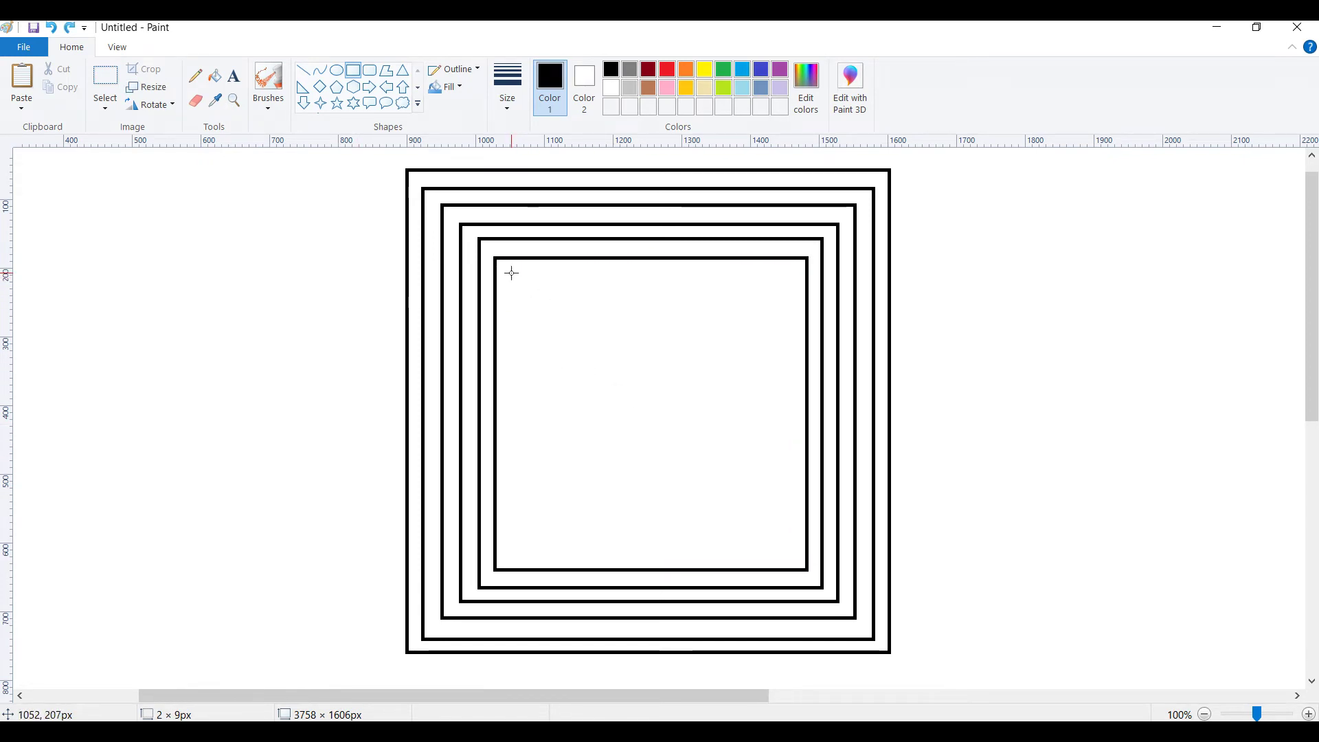
Step: Draw four progressively smaller concentric squares inside the 455 px square, keeping narrow, even gaps between them
left_click_drag(511, 273, 790, 591)
left_click(553, 350)
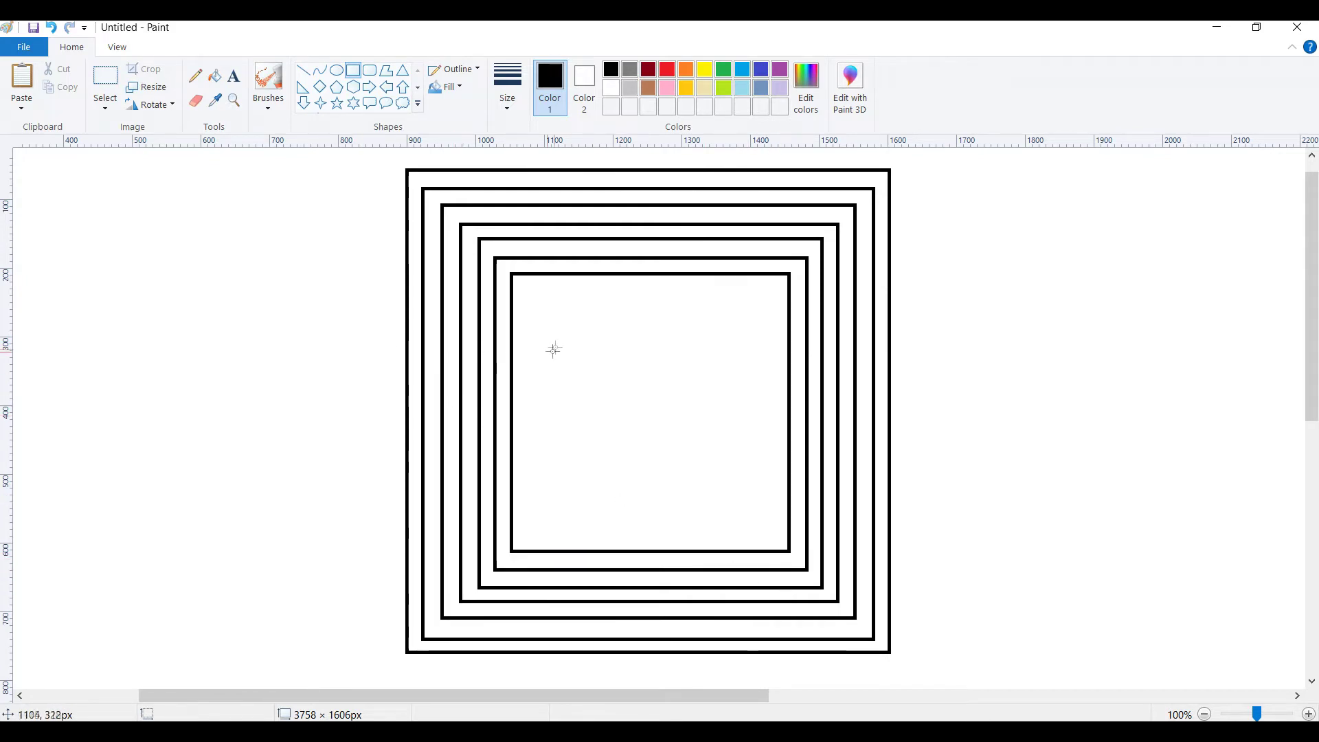
left_click_drag(527, 291, 771, 586)
left_click(367, 316)
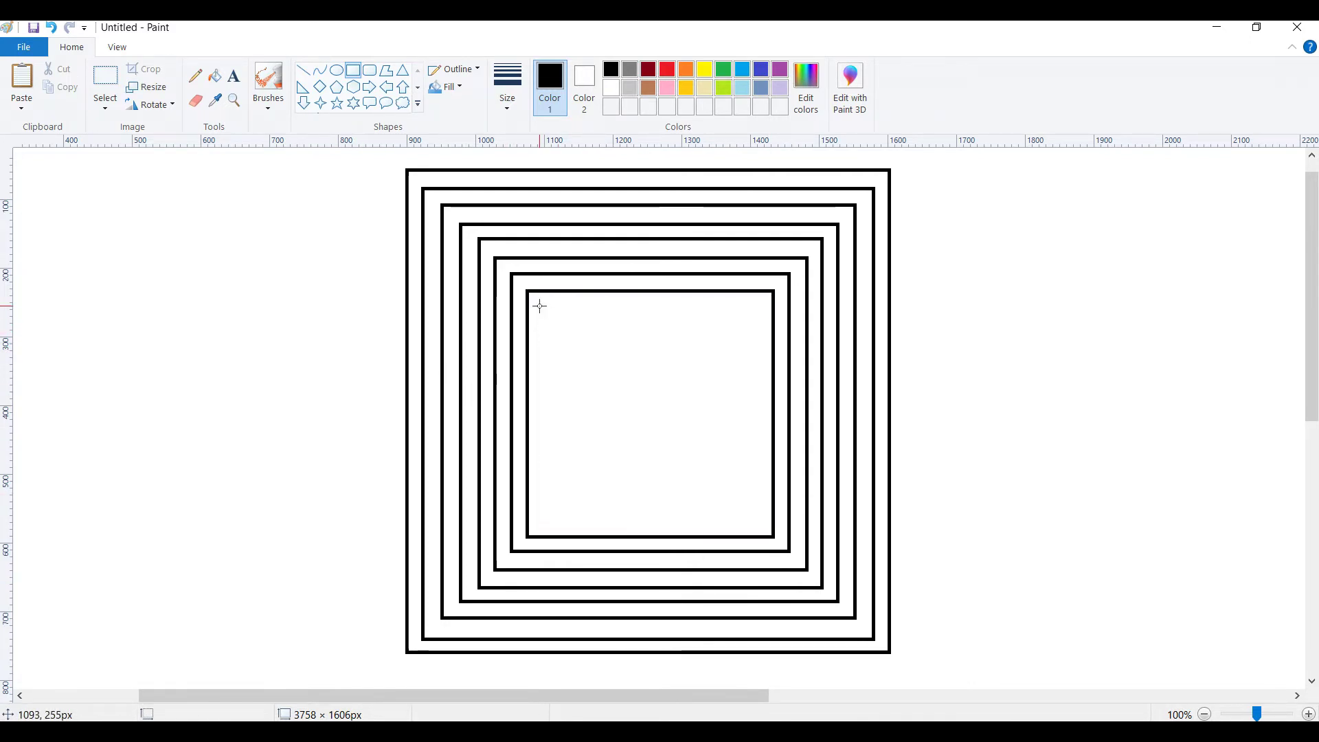
left_click_drag(544, 309, 757, 522)
left_click(417, 338)
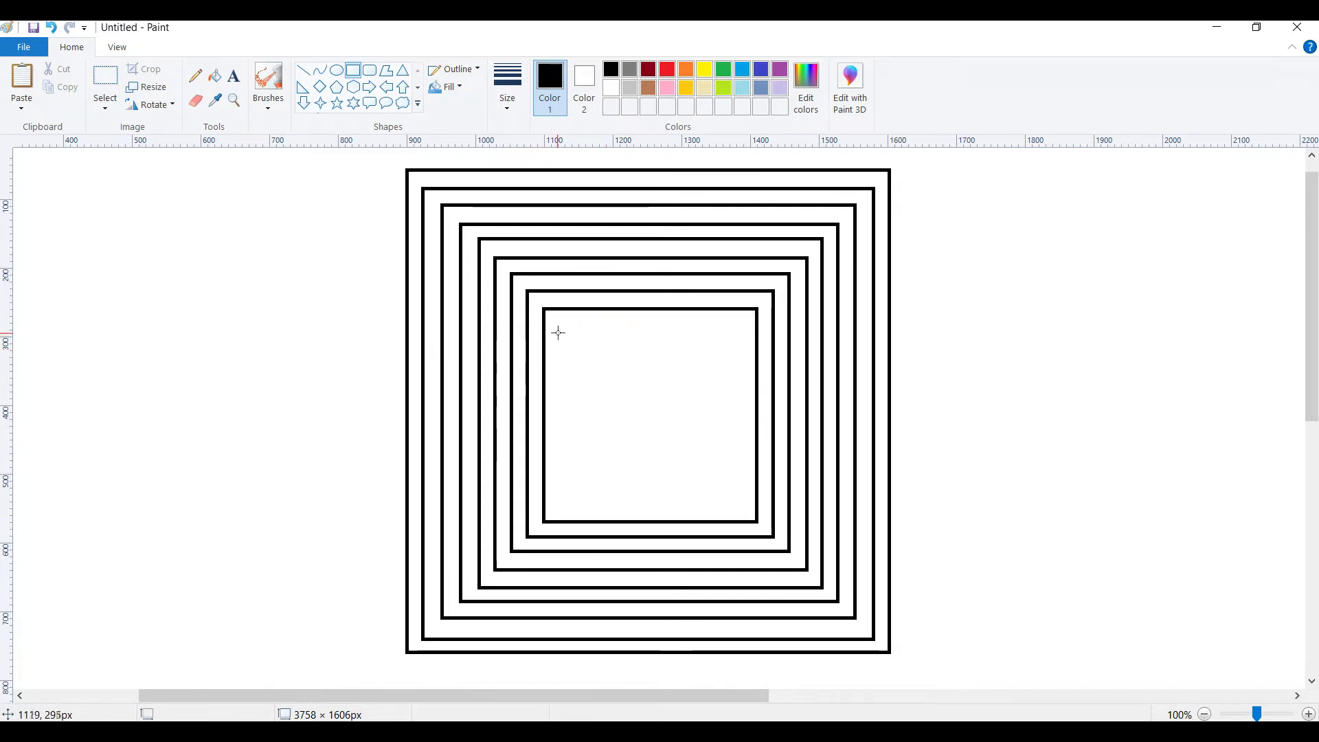
left_click_drag(556, 321, 746, 506)
left_click(377, 353)
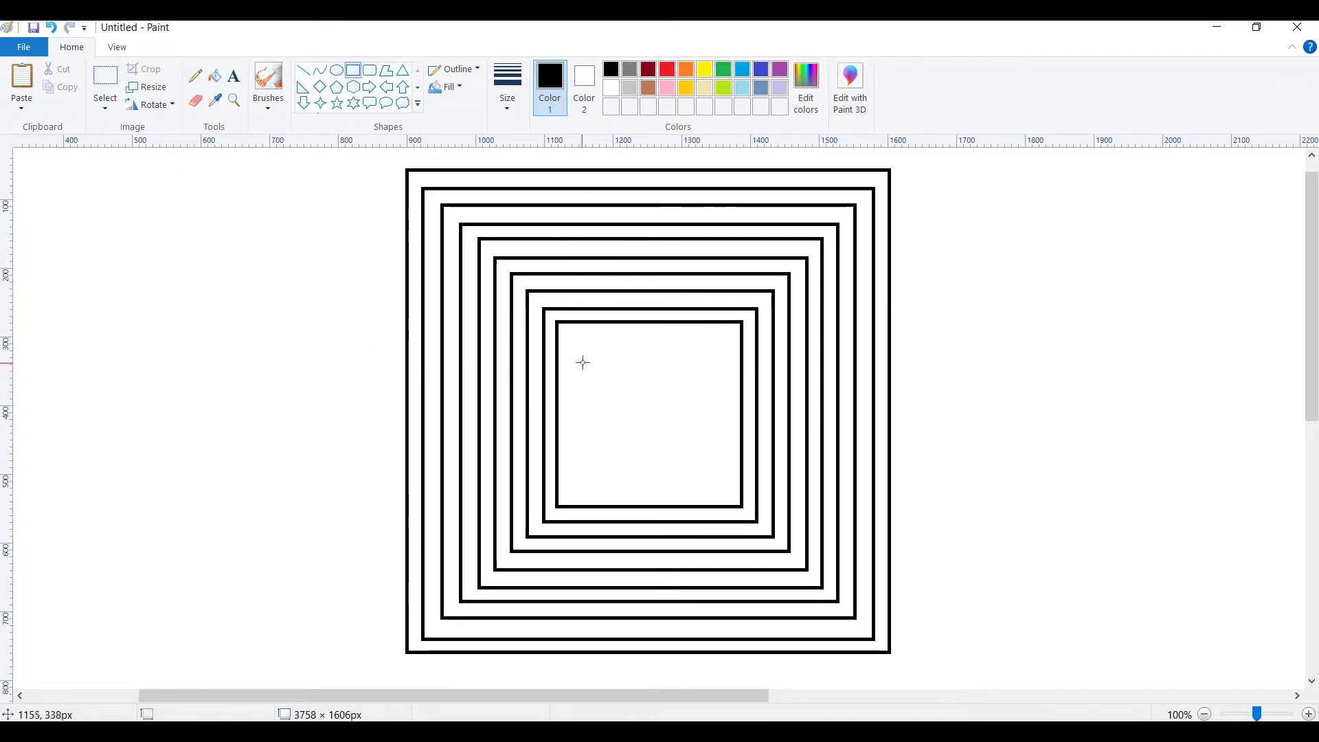
Step: Draw four more concentric squares toward the centre, ending with an innermost square about 93 × 93 px
left_click_drag(574, 339, 724, 512)
left_click(321, 309)
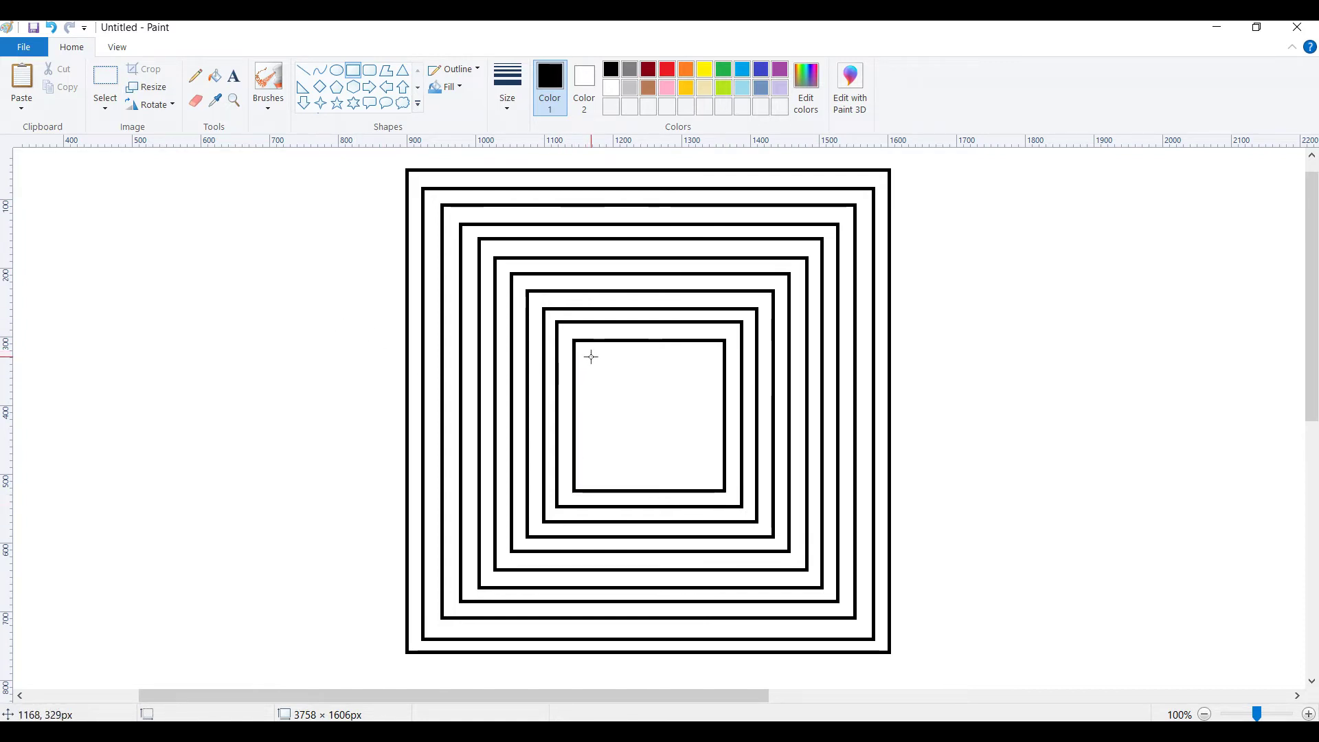
left_click_drag(589, 354, 709, 476)
left_click(380, 318)
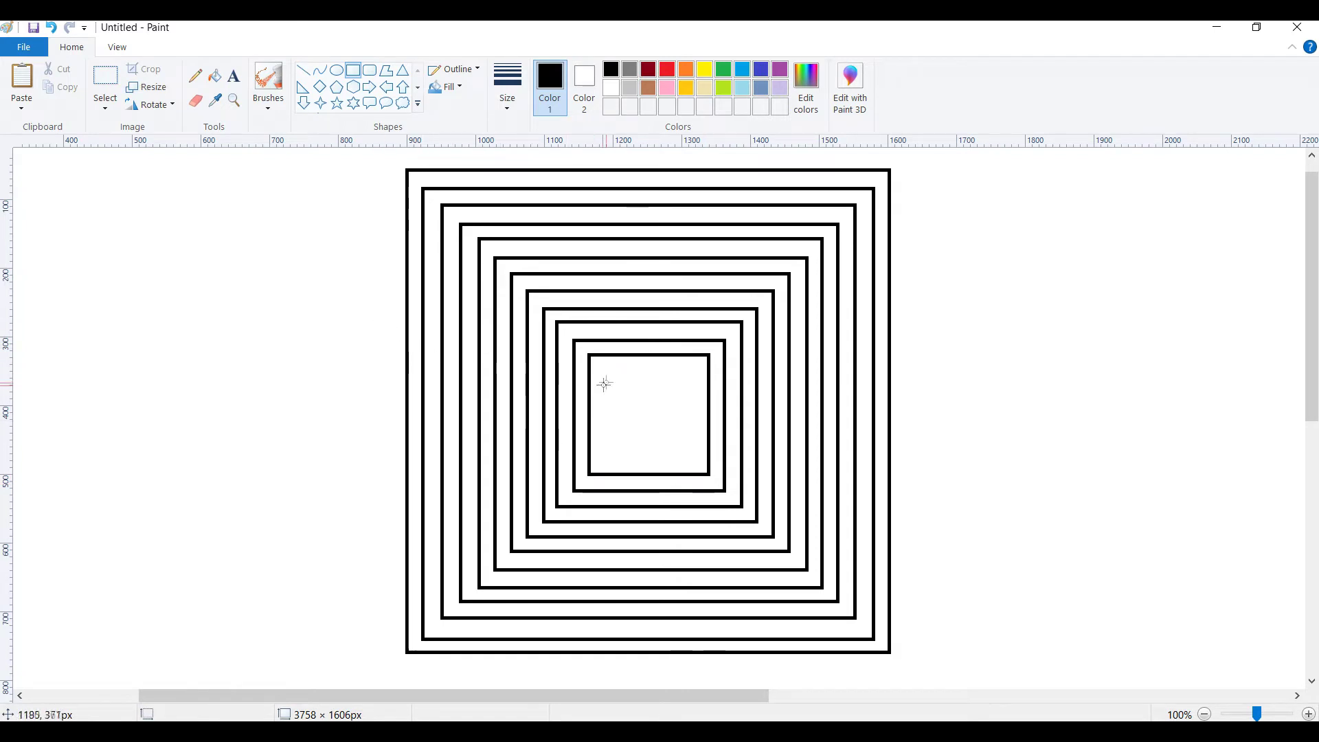
left_click_drag(603, 371, 696, 466)
left_click(356, 310)
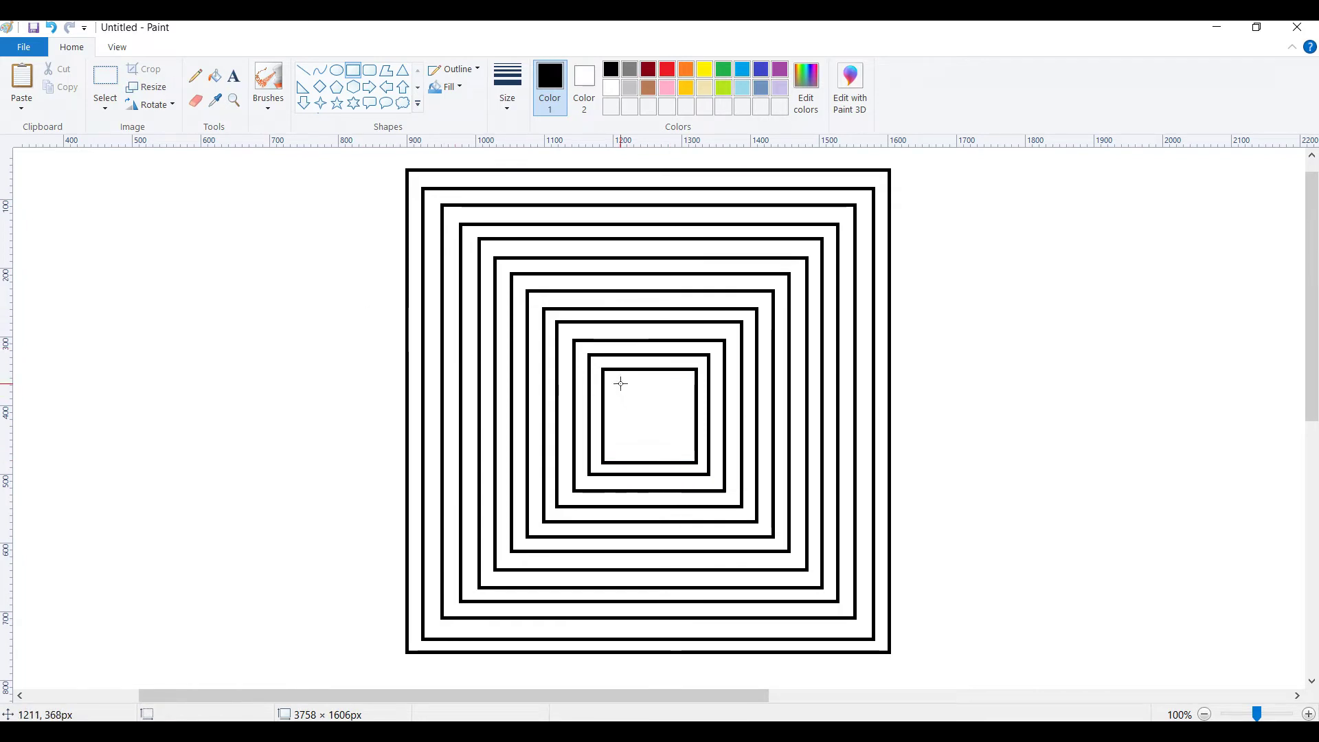
left_click_drag(618, 383, 682, 447)
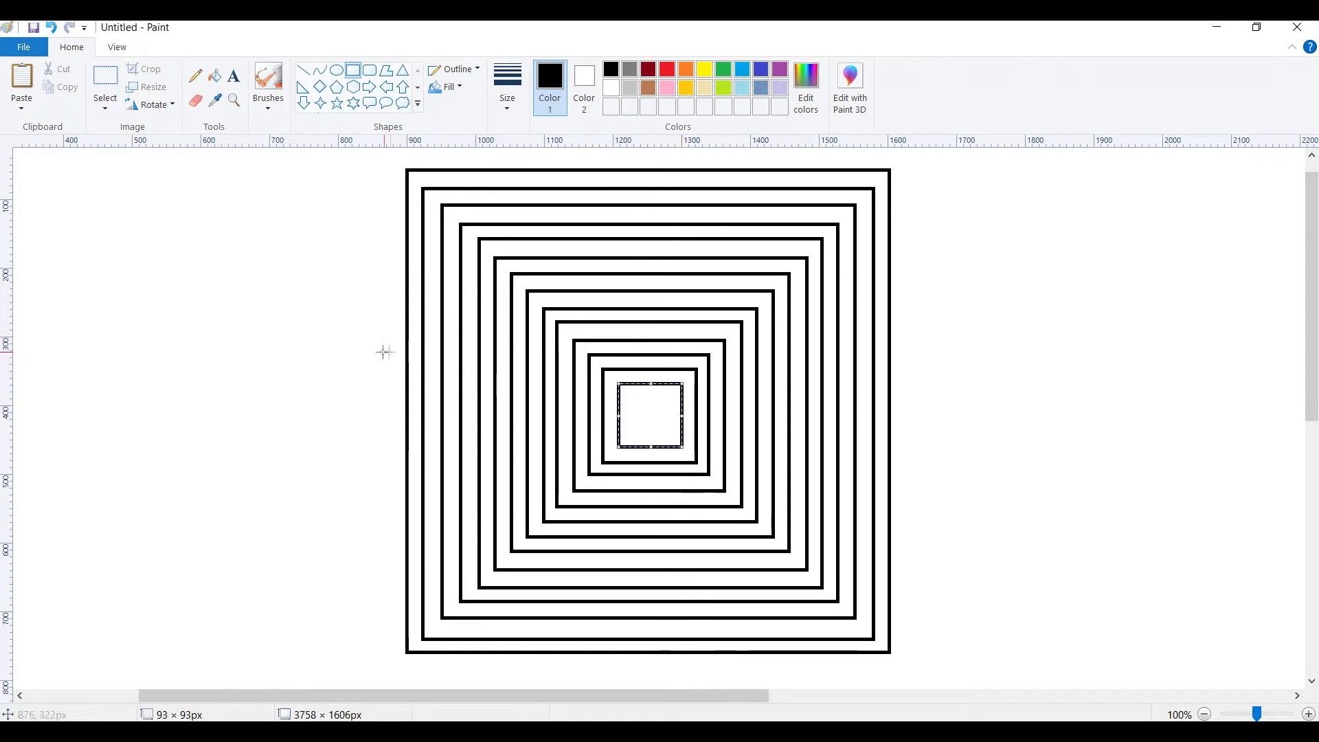
left_click(335, 329)
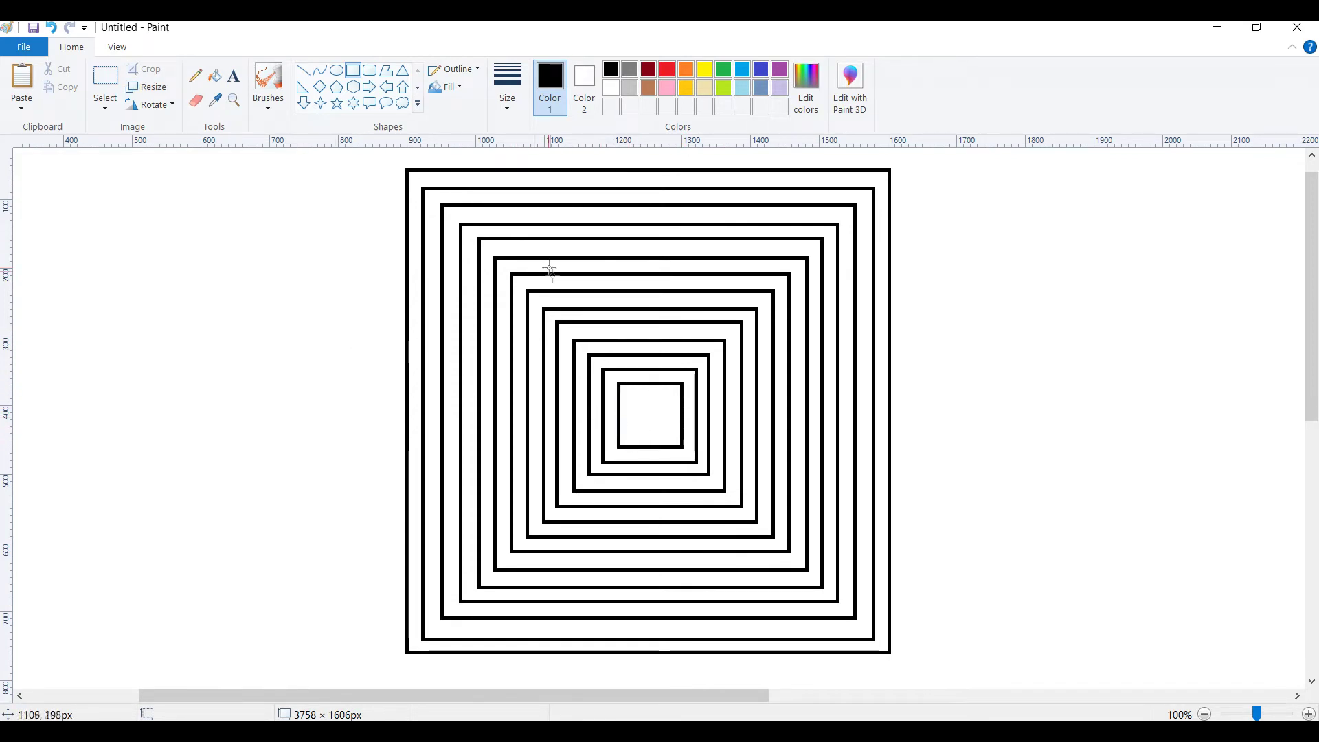
Step: Draw a vertical line from the third-innermost square's upper-left corner up to the outer square's top edge
left_click(303, 73)
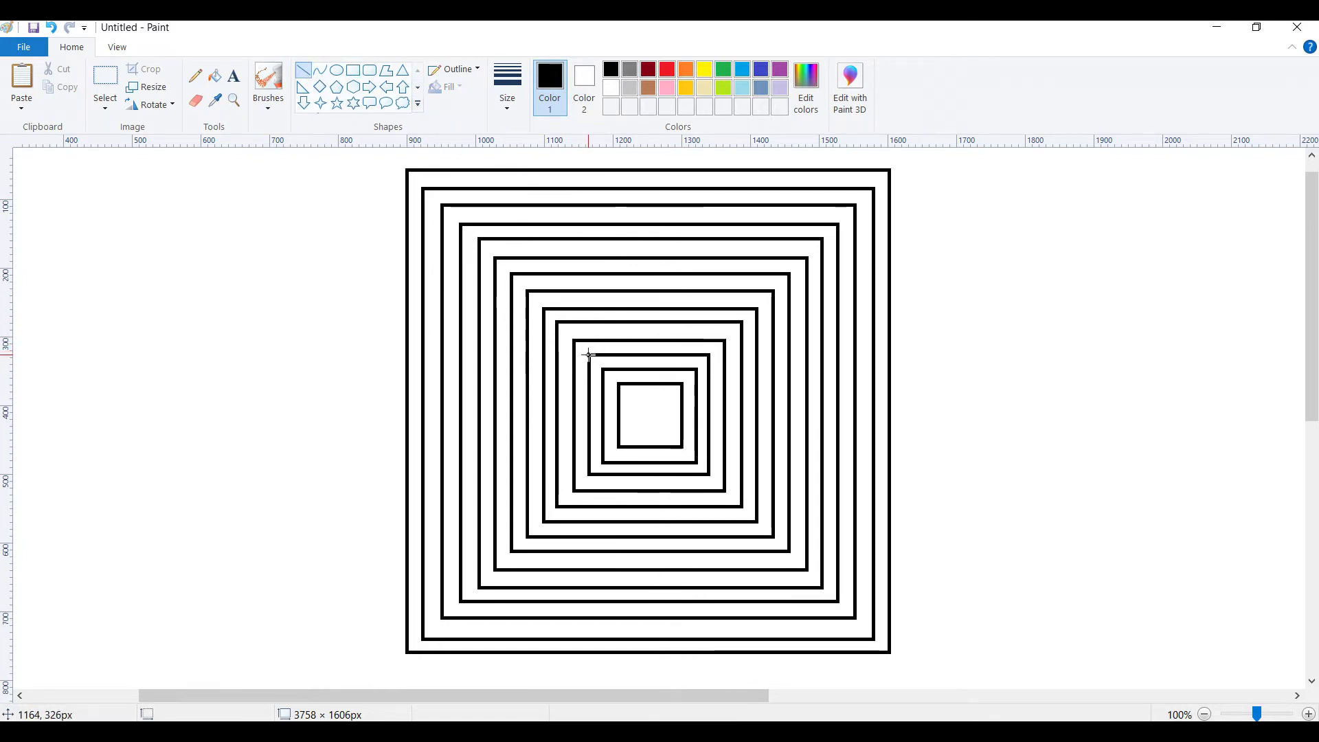
left_click_drag(584, 334, 584, 323)
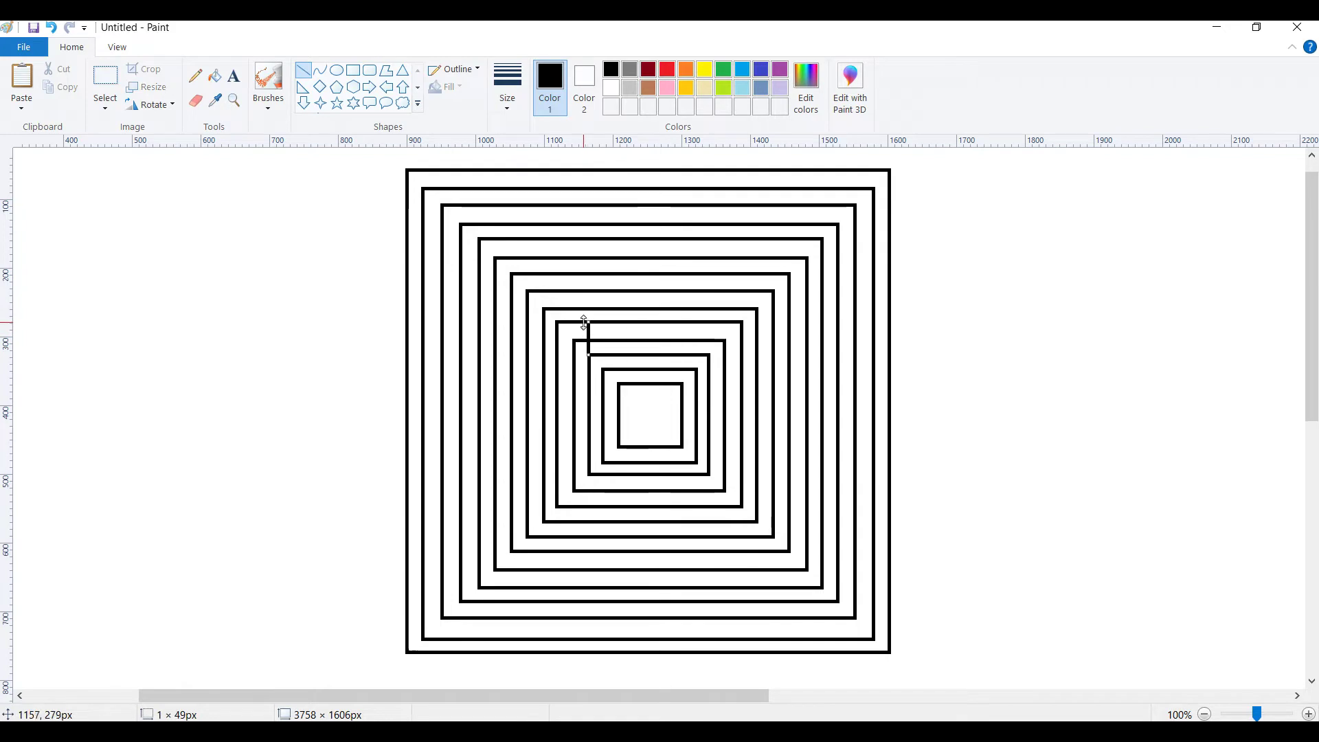
key("ctrl+z")
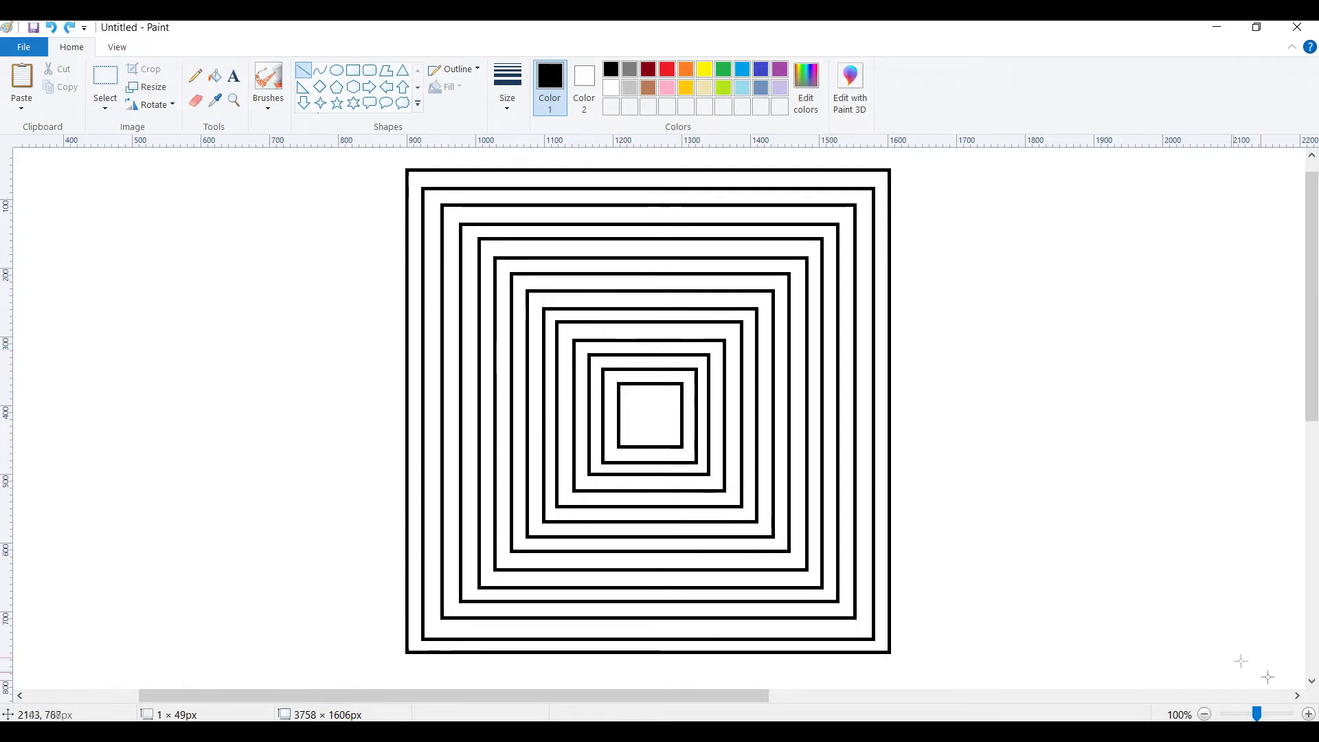
left_click(1309, 715)
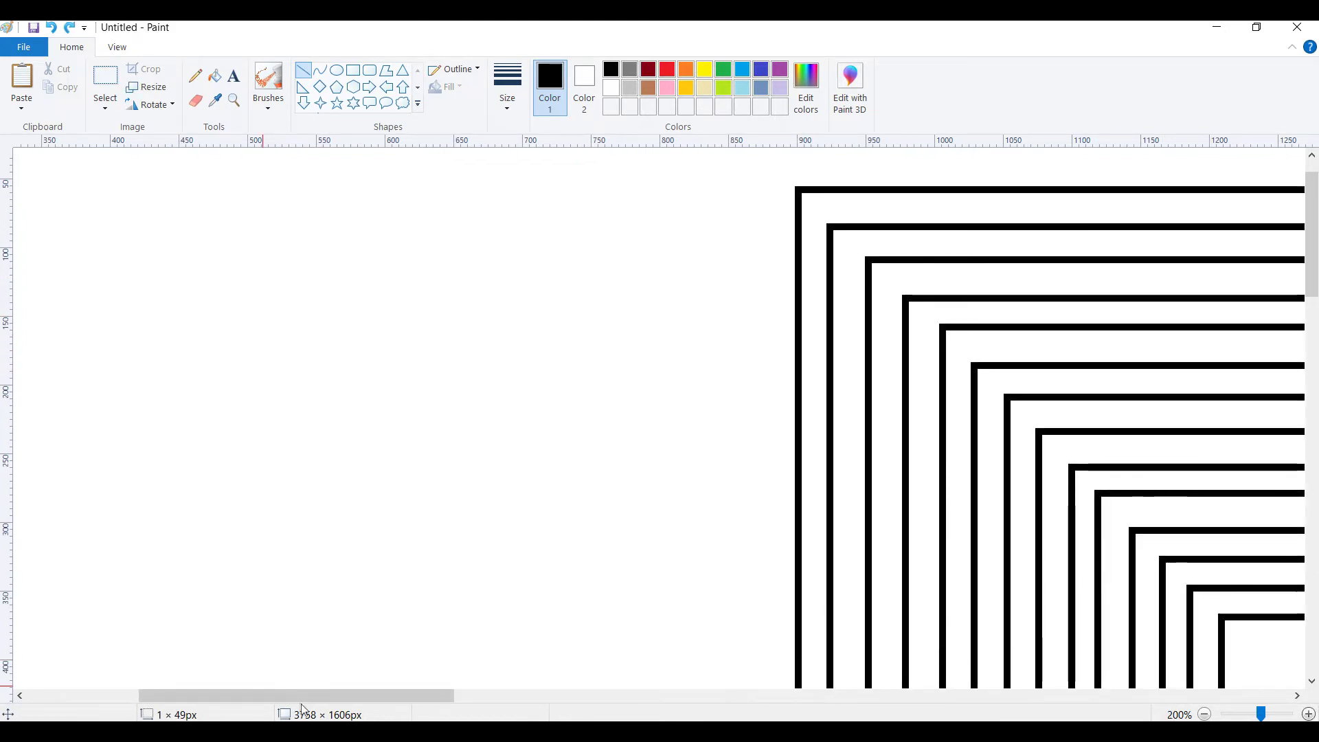
left_click_drag(320, 698, 463, 718)
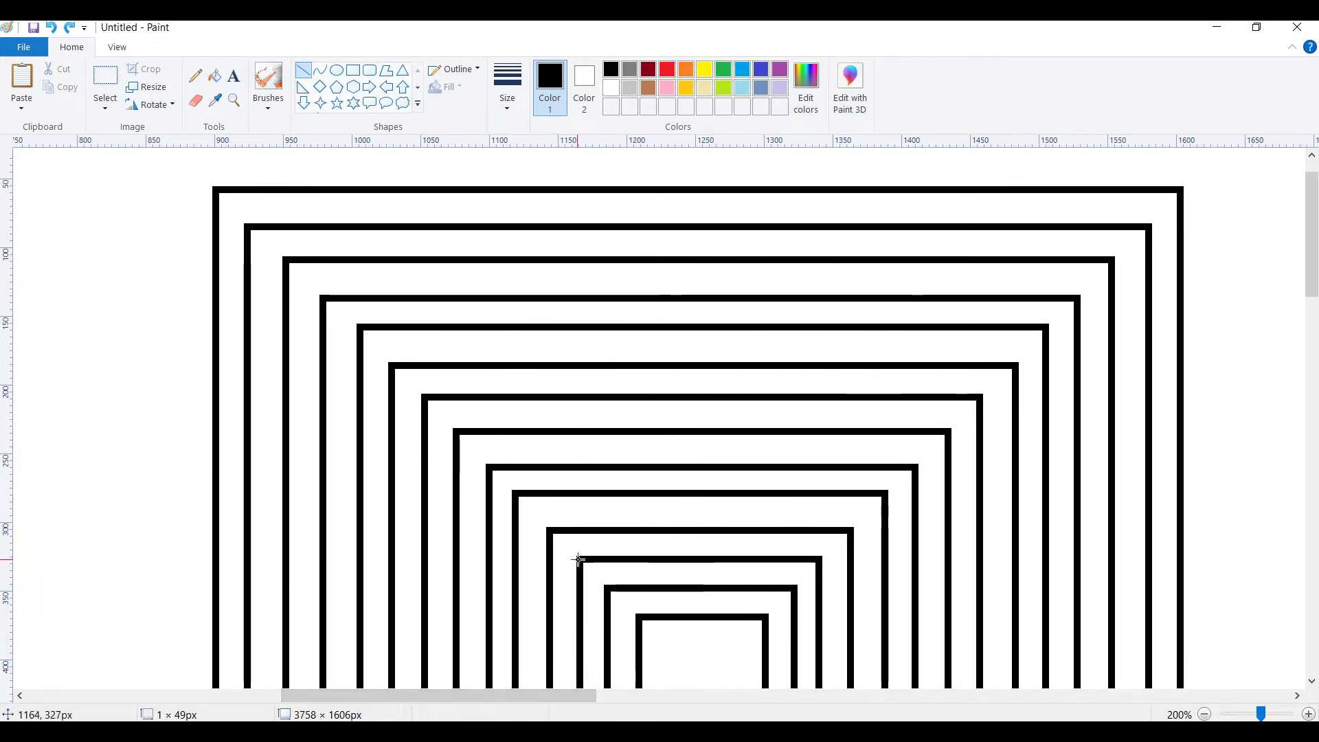
mouse_move(579, 560)
left_mouse_down()
mouse_move(567, 489)
mouse_move(581, 193)
left_mouse_up()
Step: Draw vertical lines from both lower corners of the third-innermost square down to the outer square's bottom edge
scroll(579, 262, "down", 5)
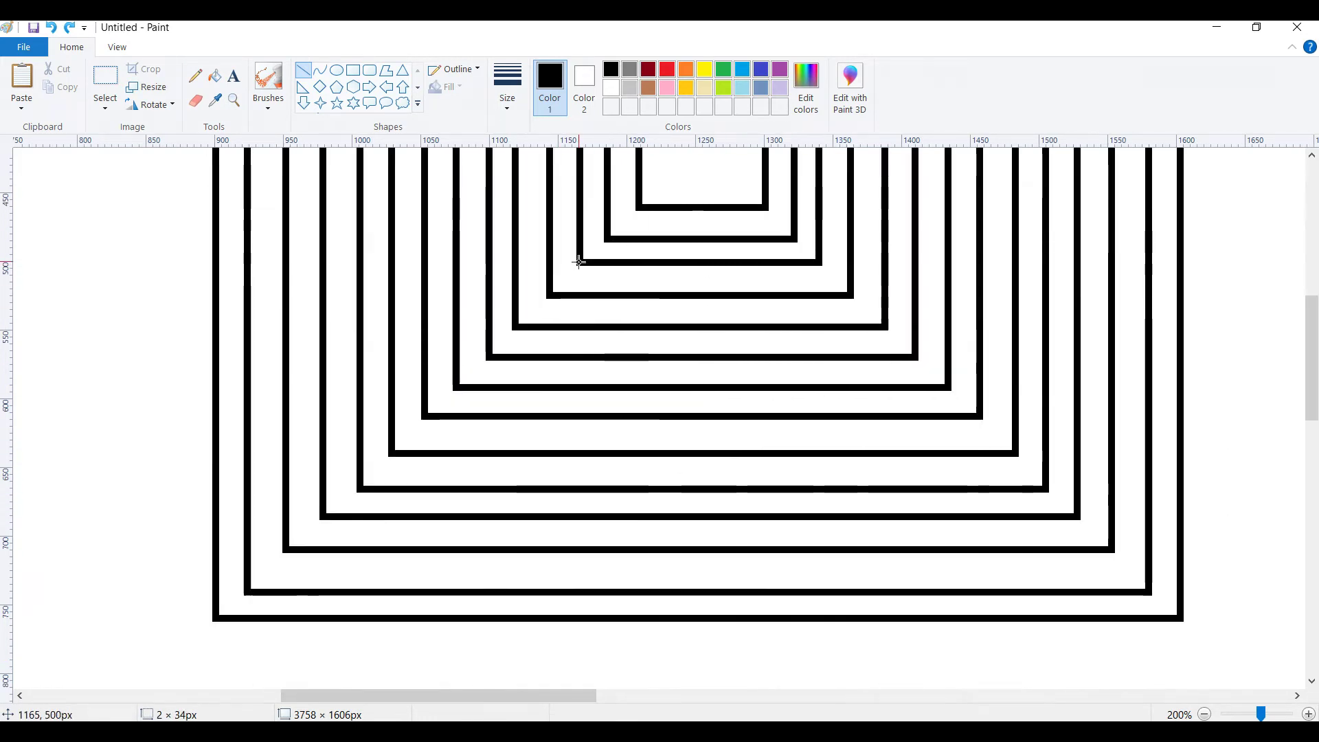
left_click_drag(577, 296, 590, 612)
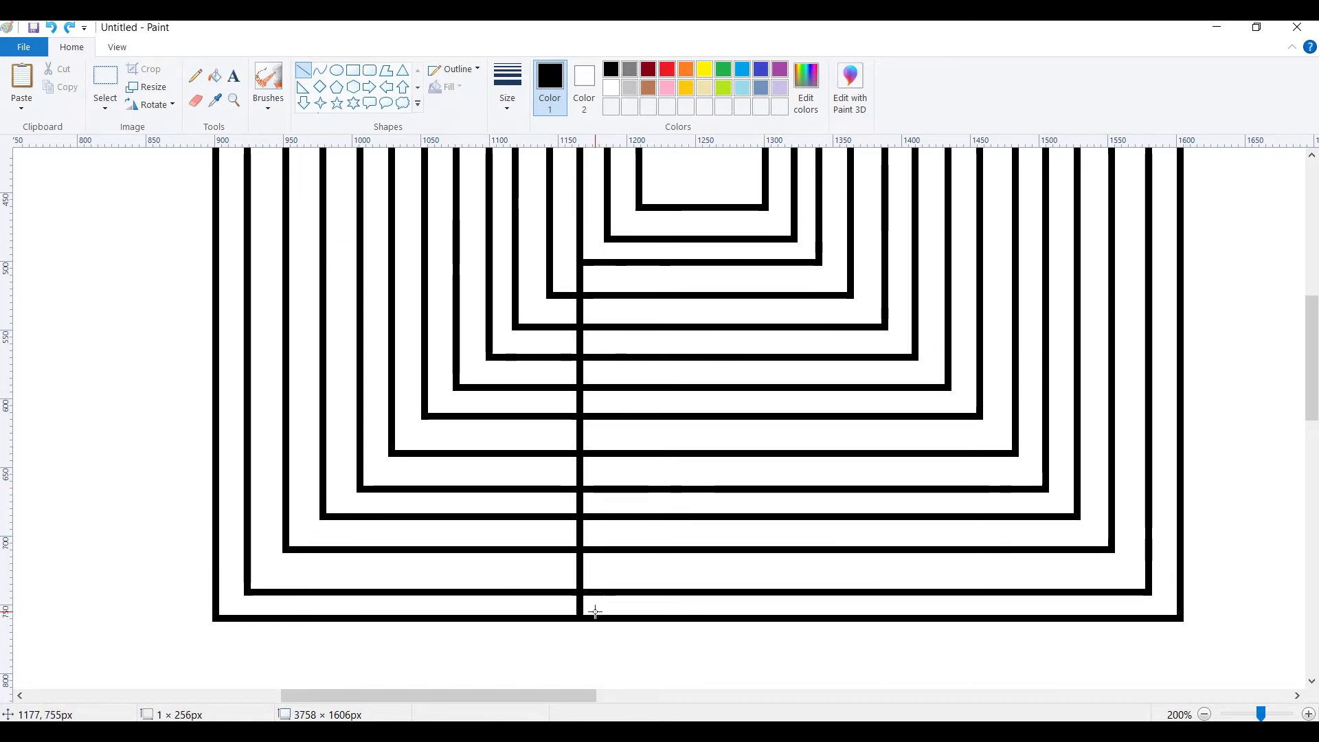
left_click_drag(817, 261, 846, 617)
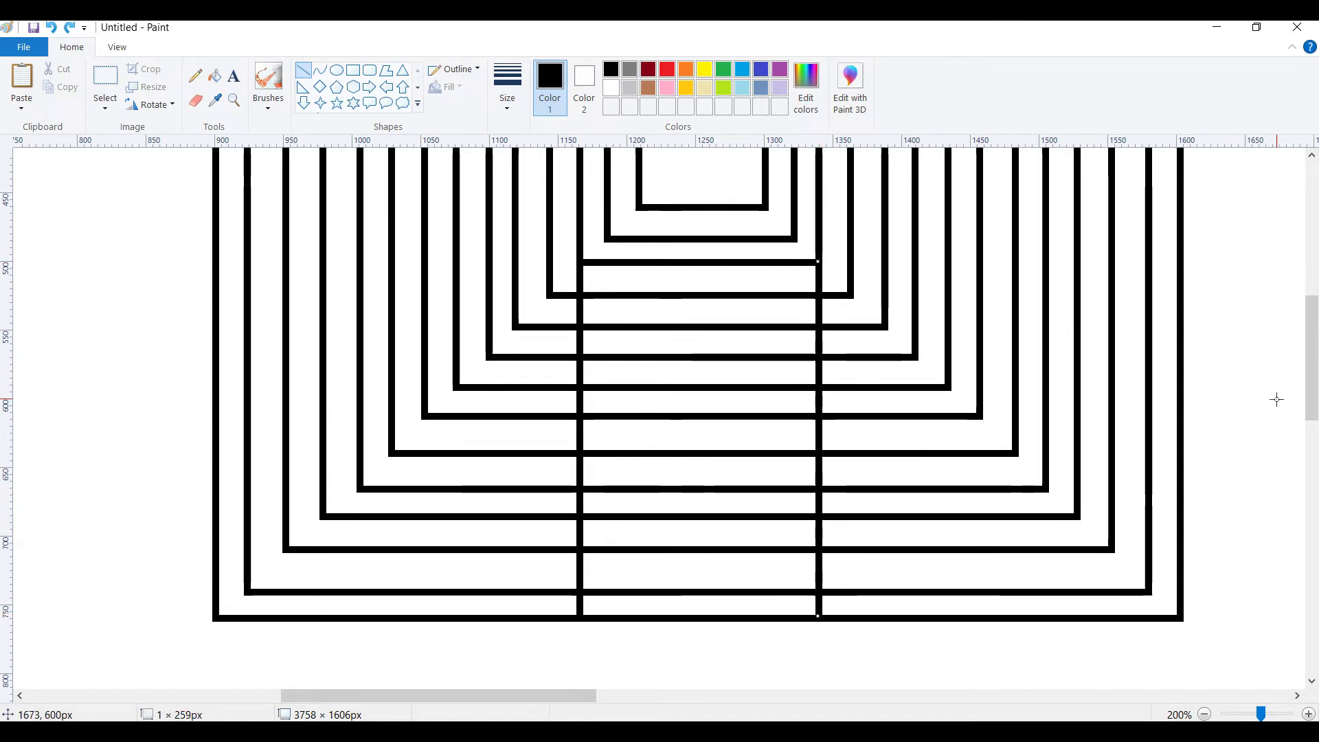
Step: Extend the third-innermost square's right side up to the outer square, and its top edge out to both outer sides
left_click_drag(1314, 376, 1315, 324)
left_click_drag(752, 240, 1176, 246)
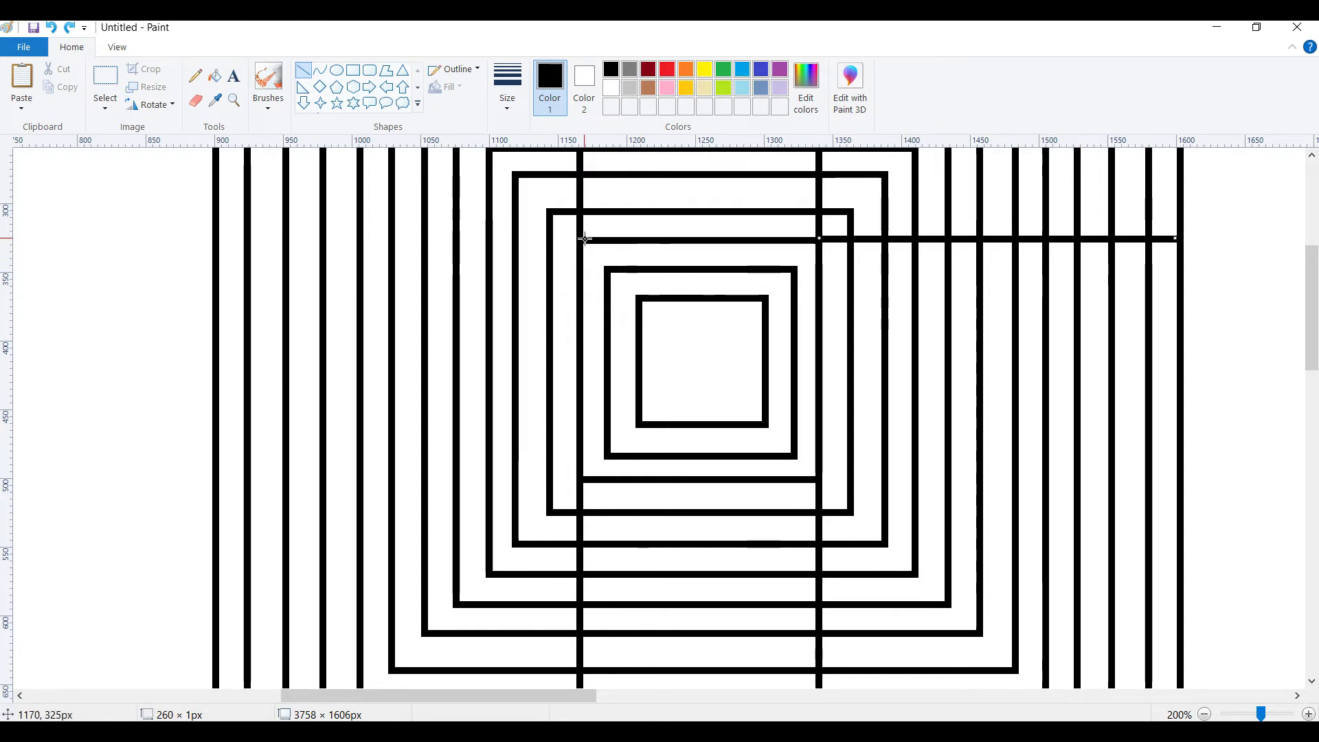
left_click_drag(586, 240, 219, 223)
Step: Draw horizontal lines from both lower corners of the third-innermost square out to the outer square's right and left sides
left_click_drag(1315, 280, 1315, 298)
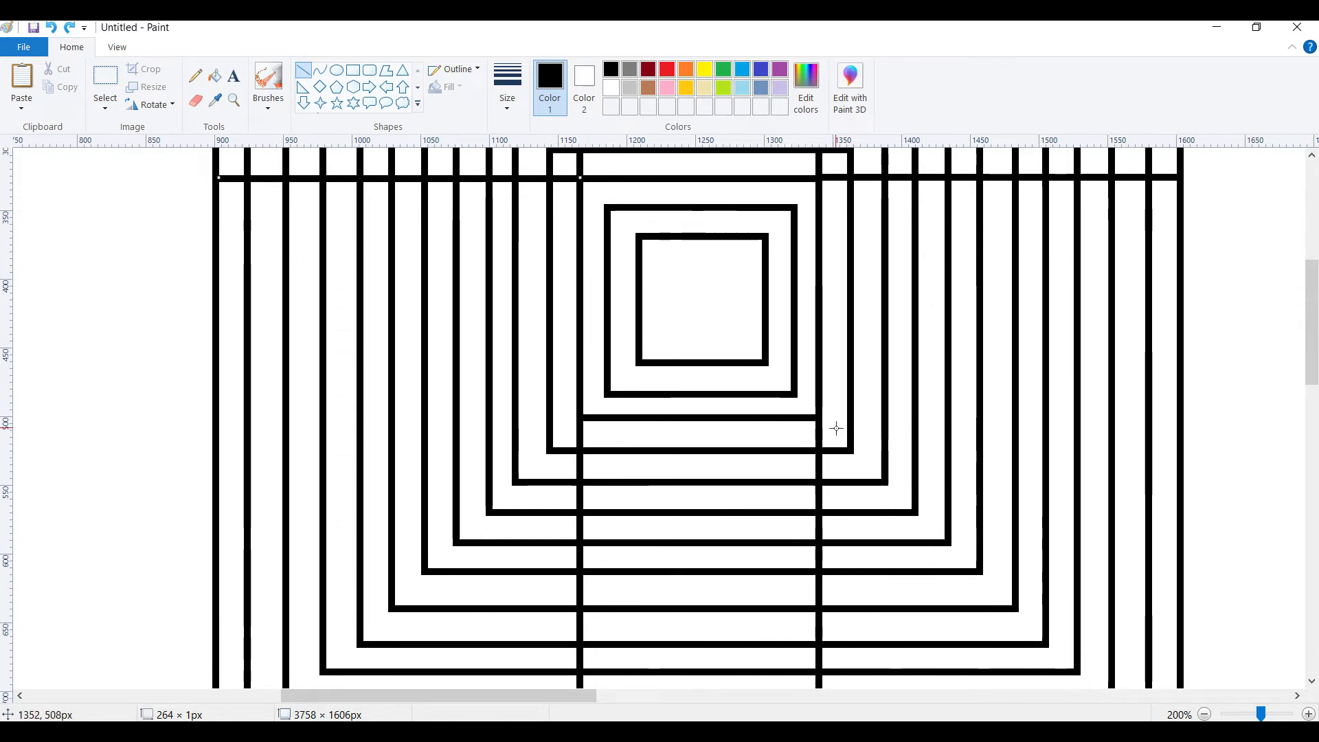
left_click_drag(820, 417, 1175, 408)
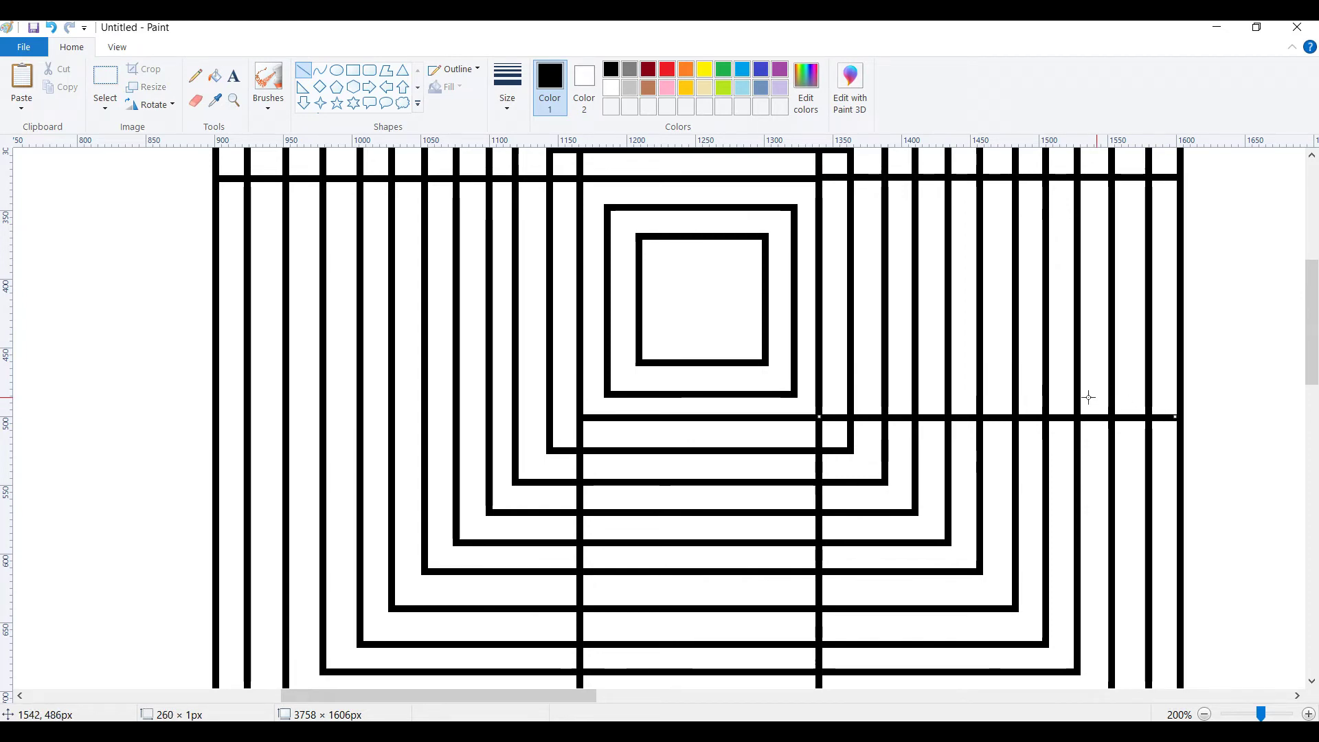
left_click_drag(583, 417, 219, 402)
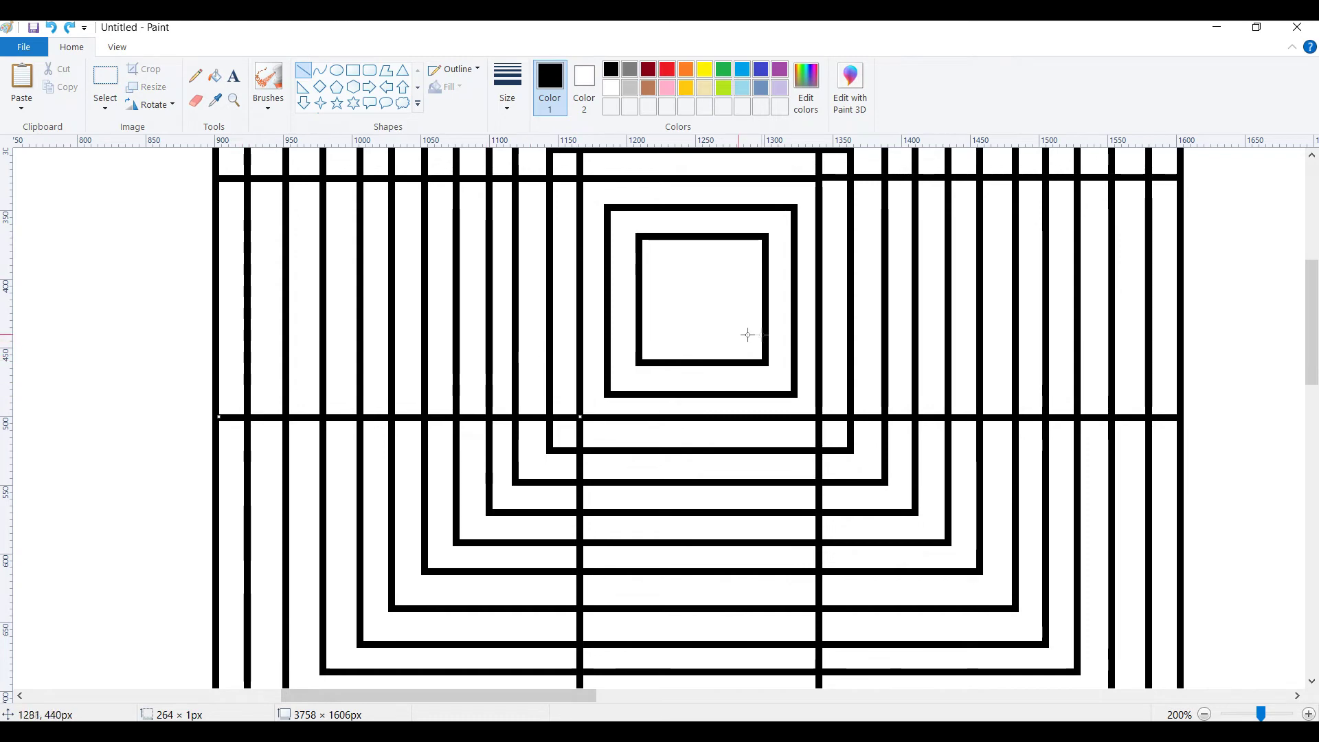
left_click(190, 306)
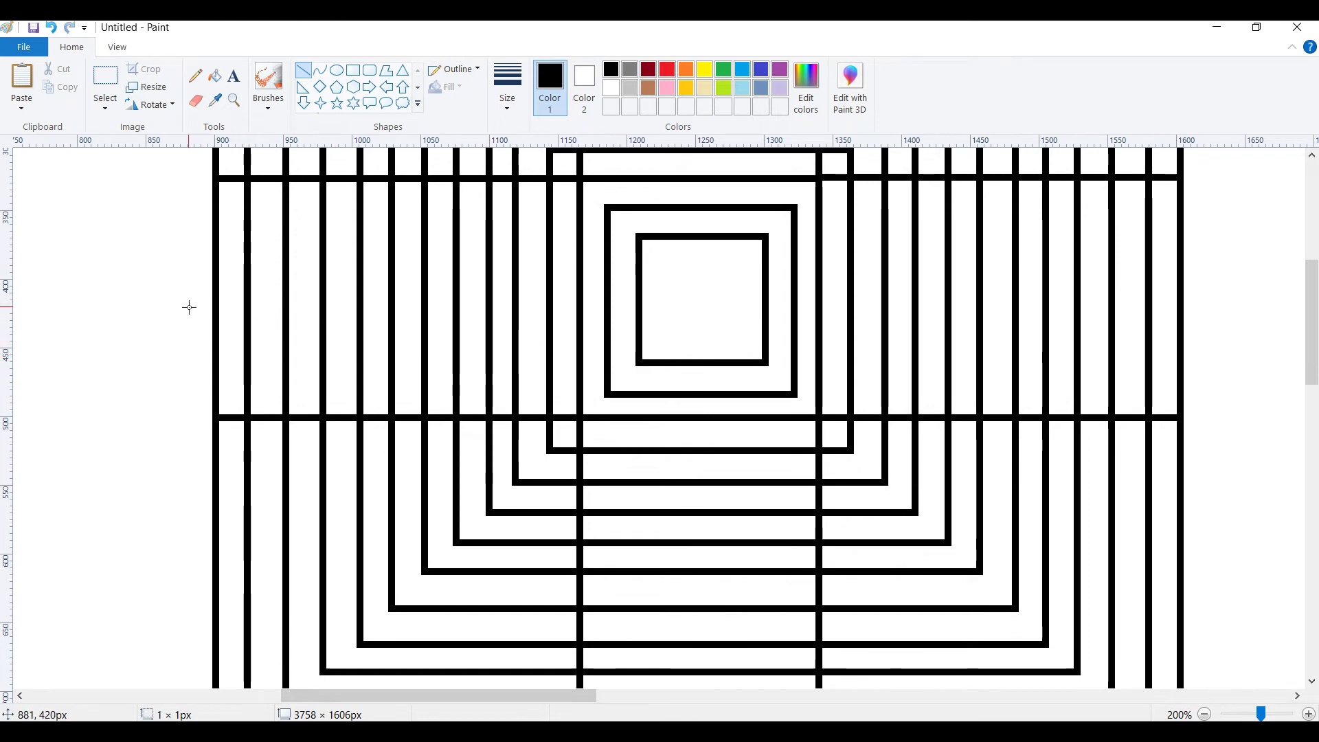
Step: Fill the four corner sections of the outermost ring with black
left_click(1205, 714)
left_click_drag(827, 694, 729, 698)
left_click_drag(1312, 437, 1316, 340)
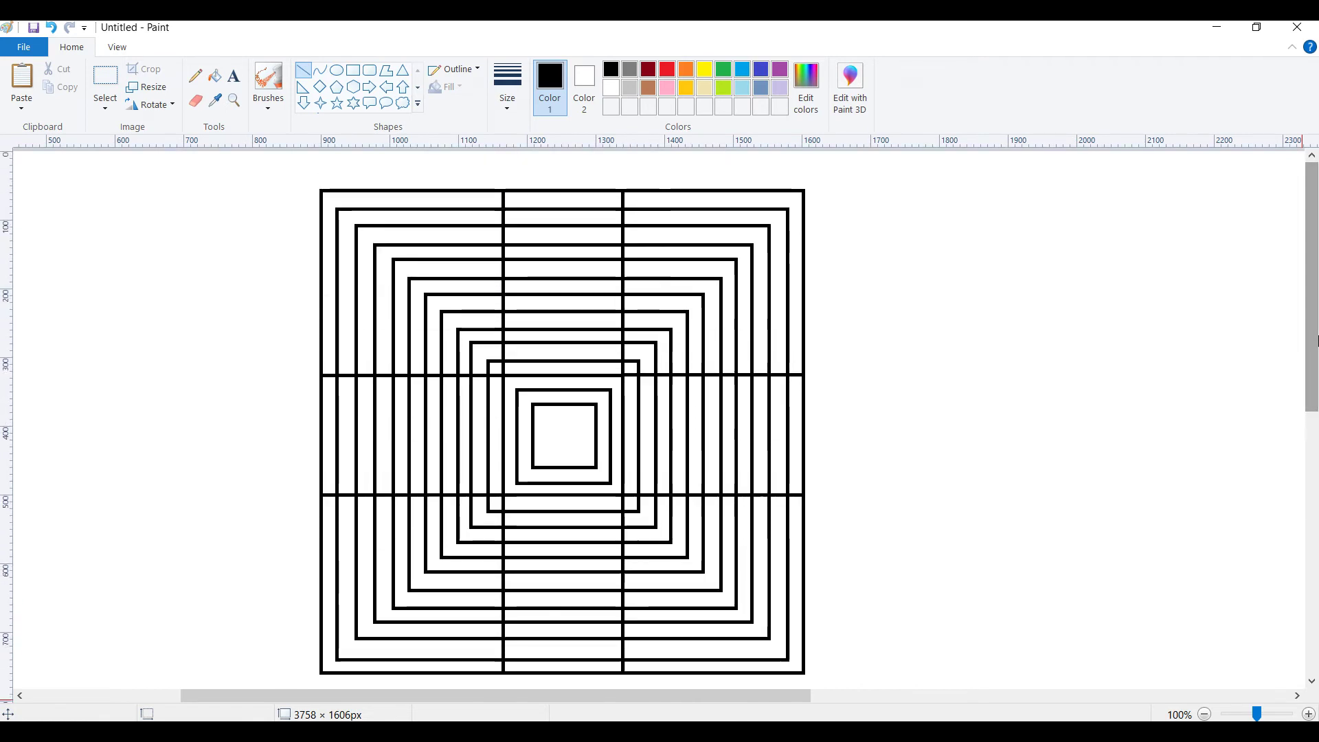
left_click(215, 77)
left_click(338, 196)
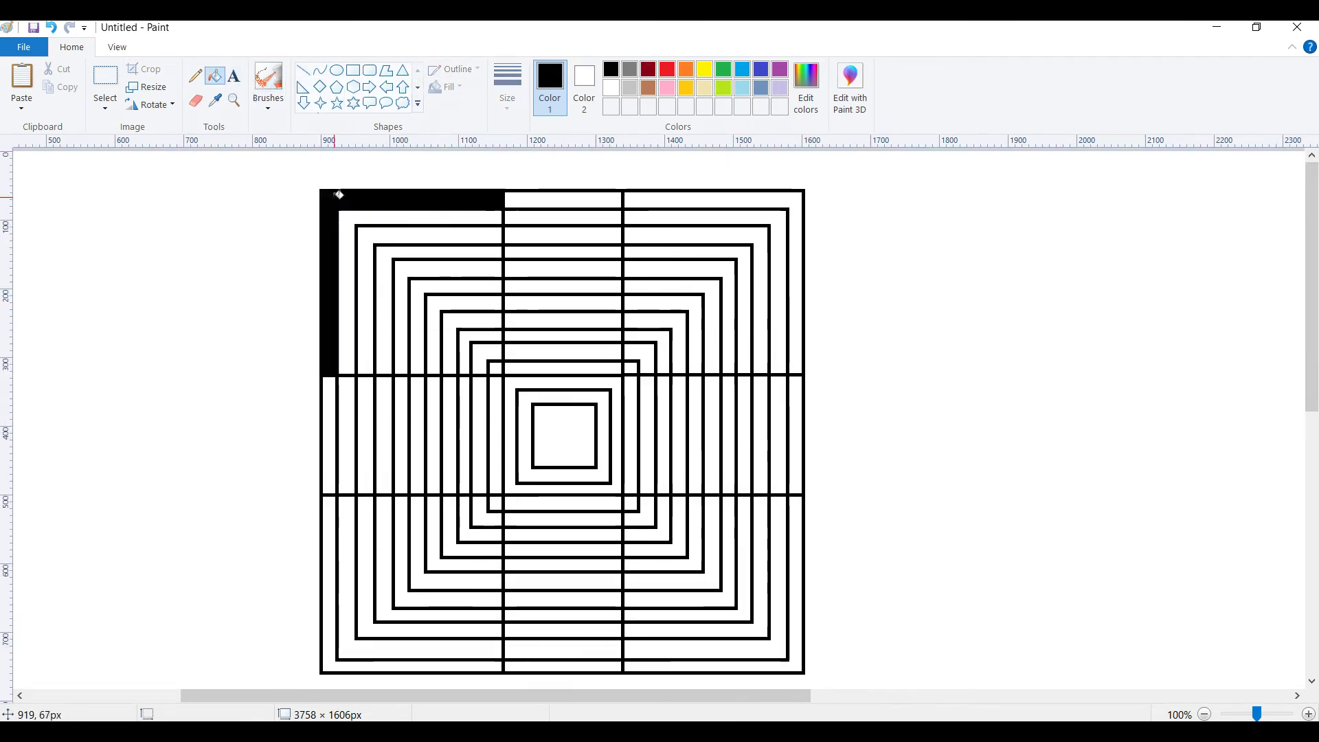
left_click(707, 195)
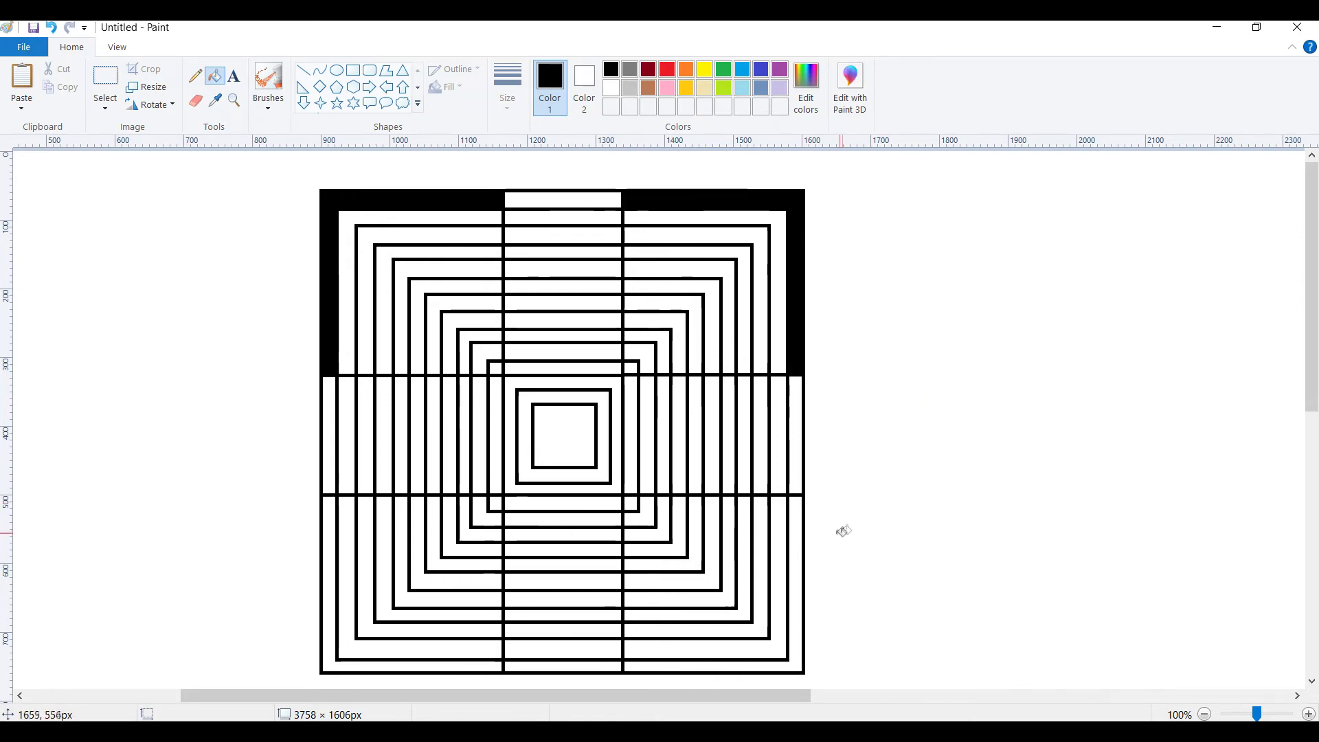
left_click(798, 537)
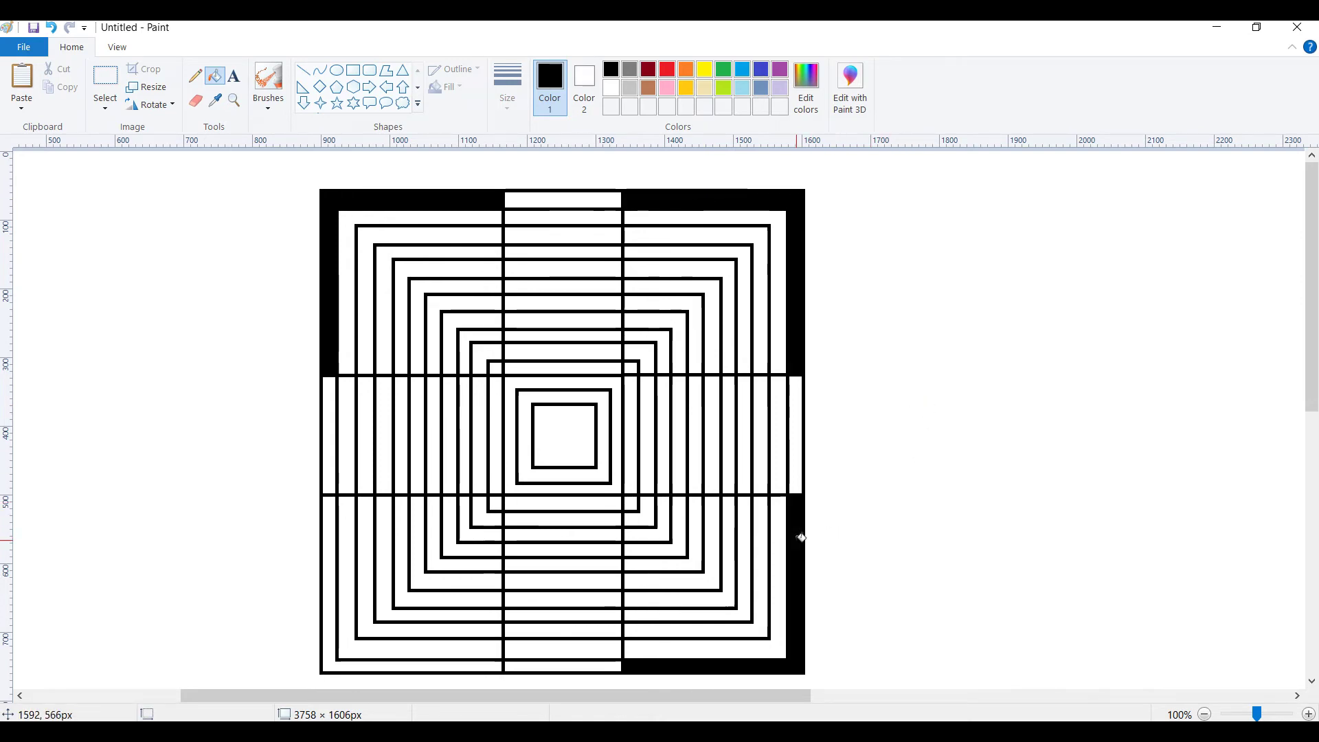
left_click(460, 668)
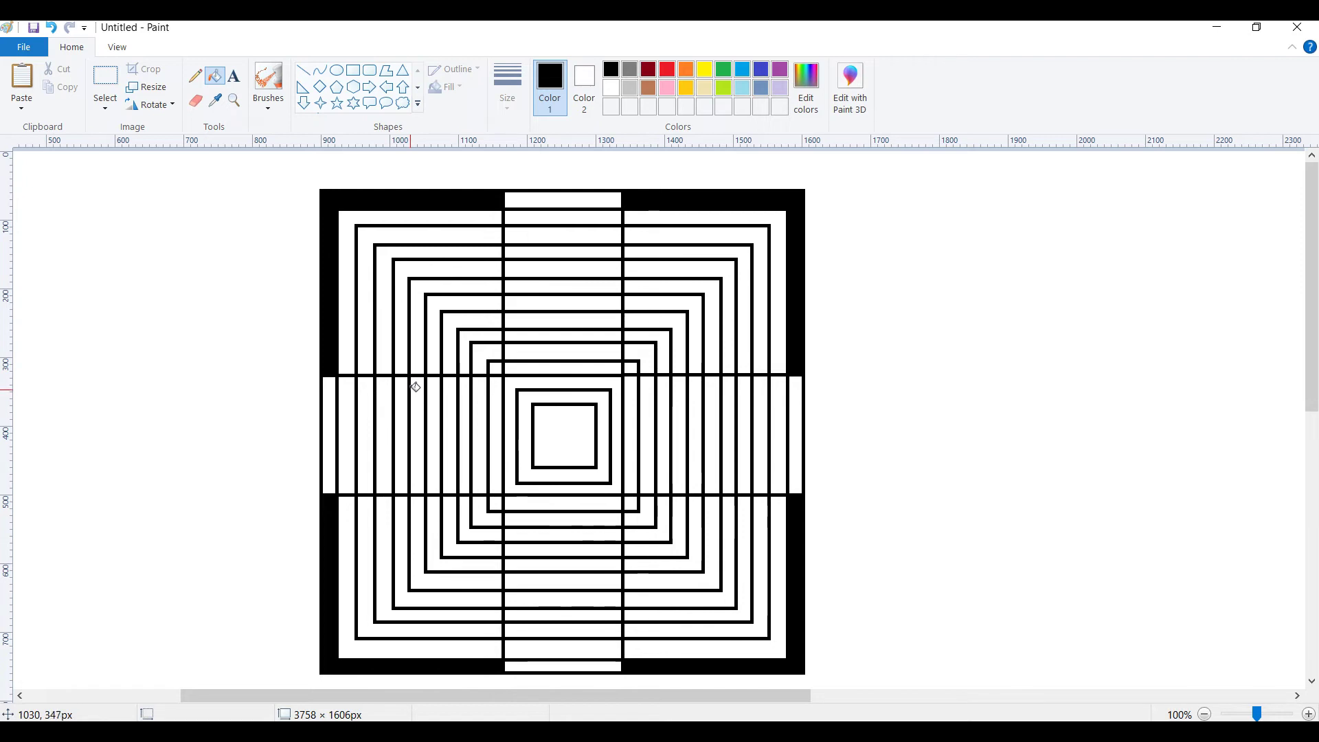
Step: Fill the second ring's four middle sections and the third ring's four corner sections with black, counting inward from the outer square
left_click(349, 424)
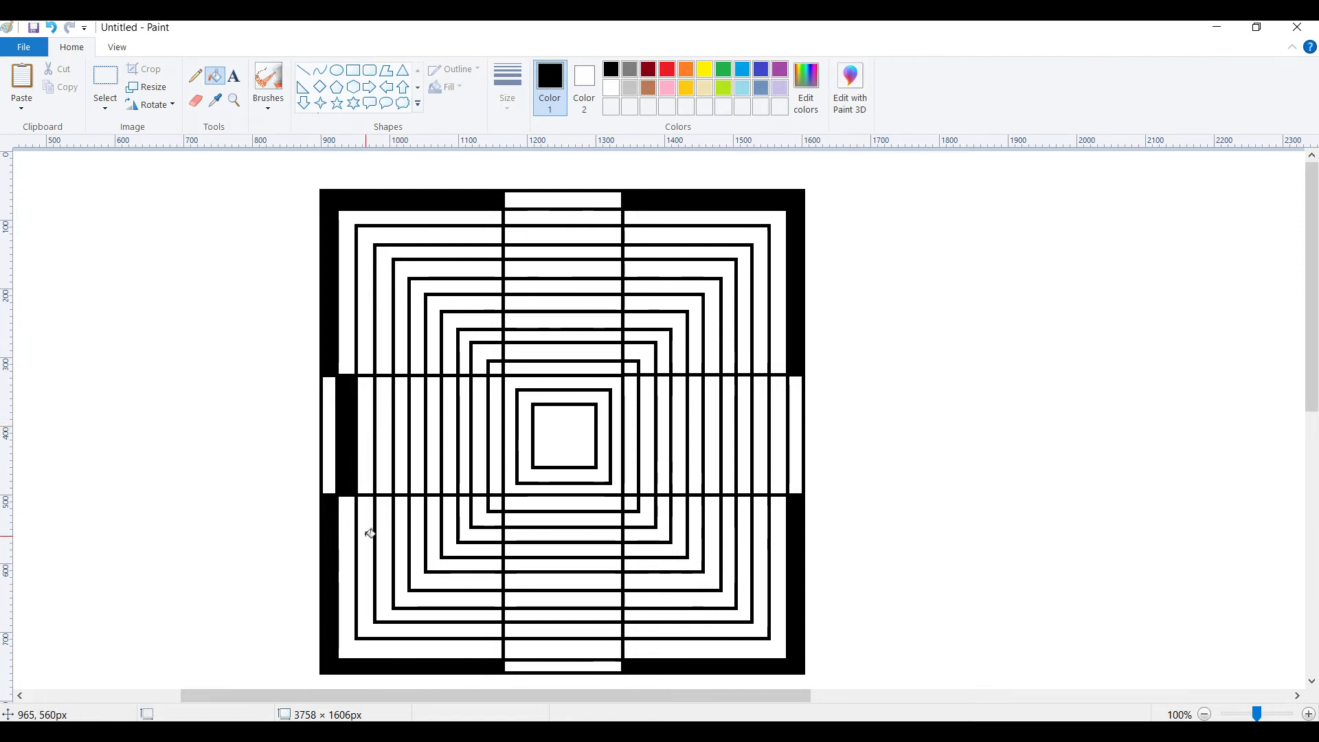
left_click(369, 534)
left_click(369, 331)
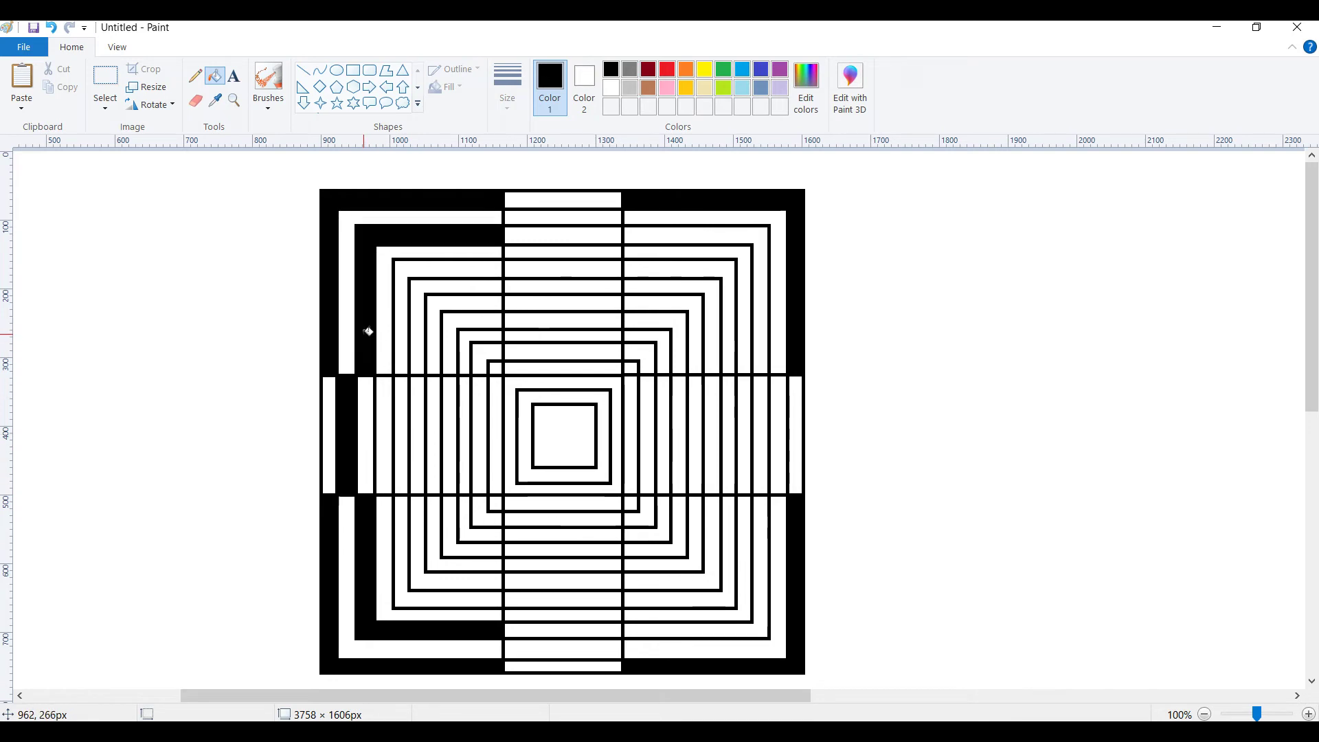
left_click(661, 226)
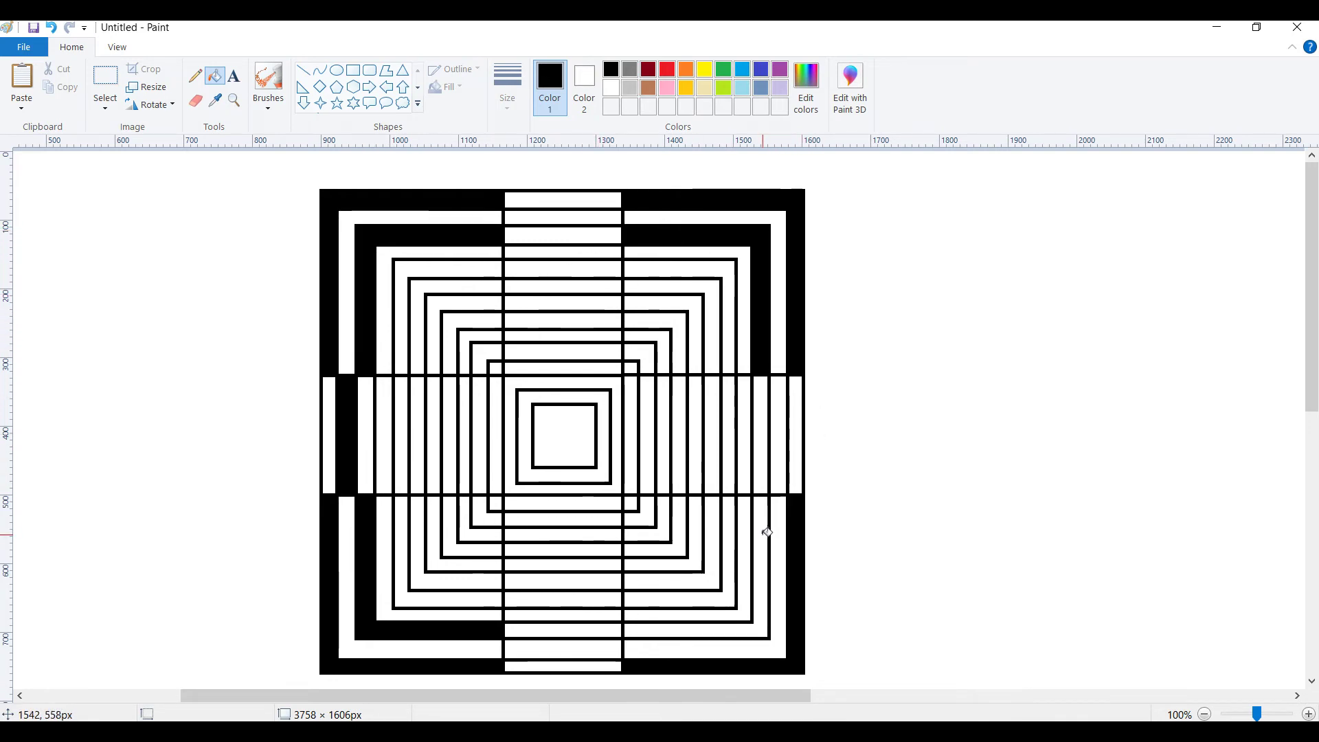
left_click(786, 461)
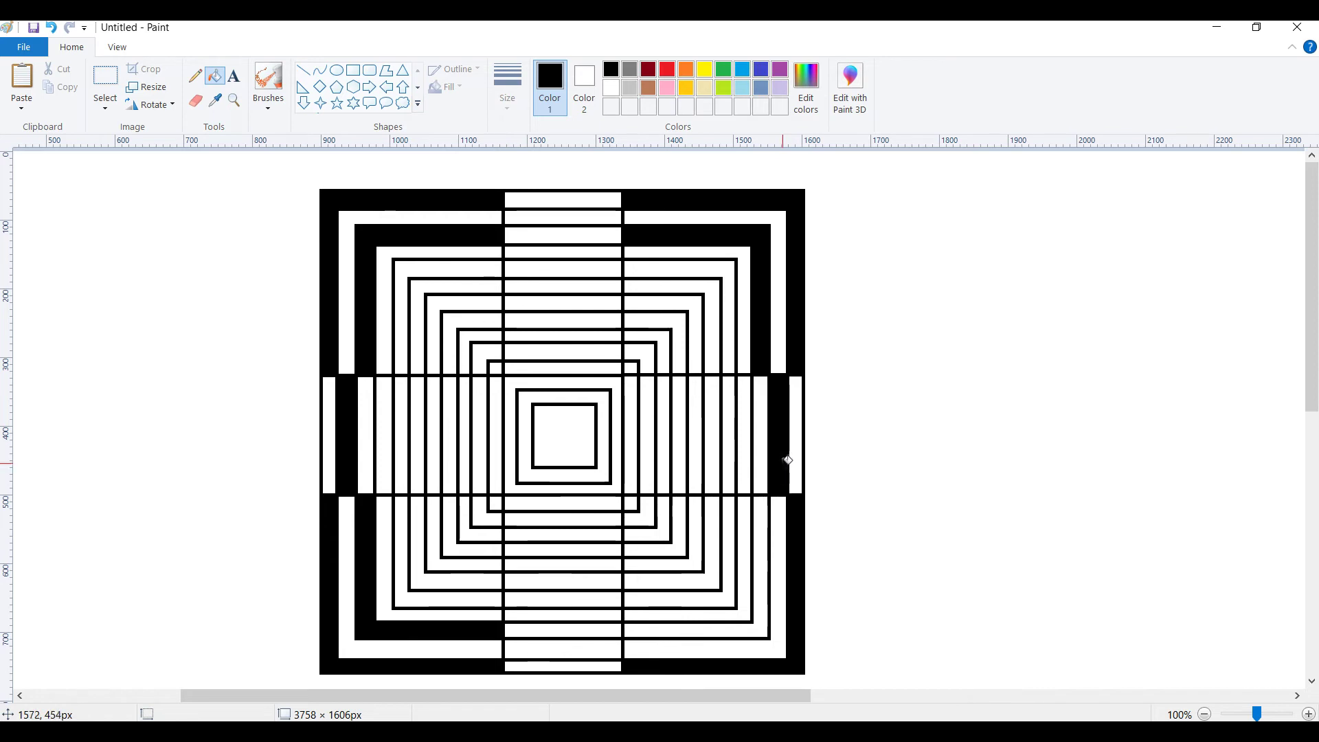
left_click(770, 531)
left_click(581, 646)
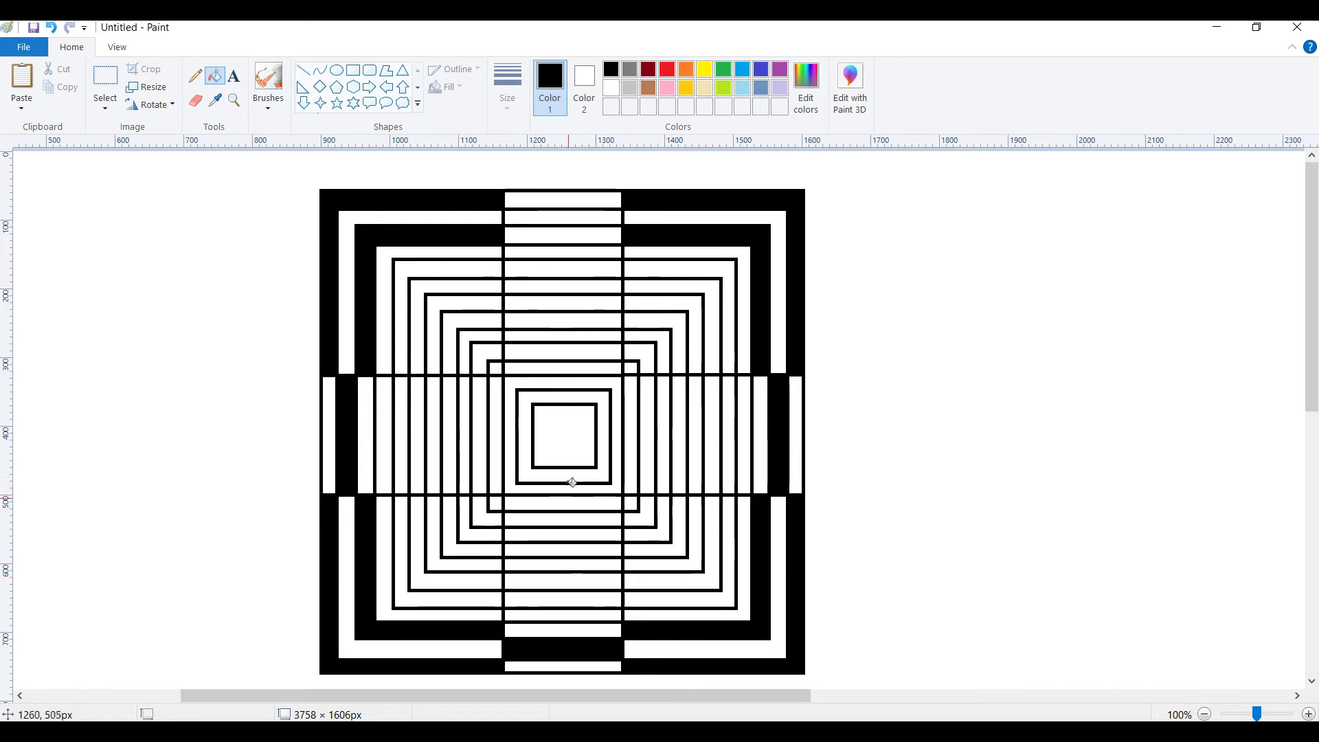
left_click(585, 218)
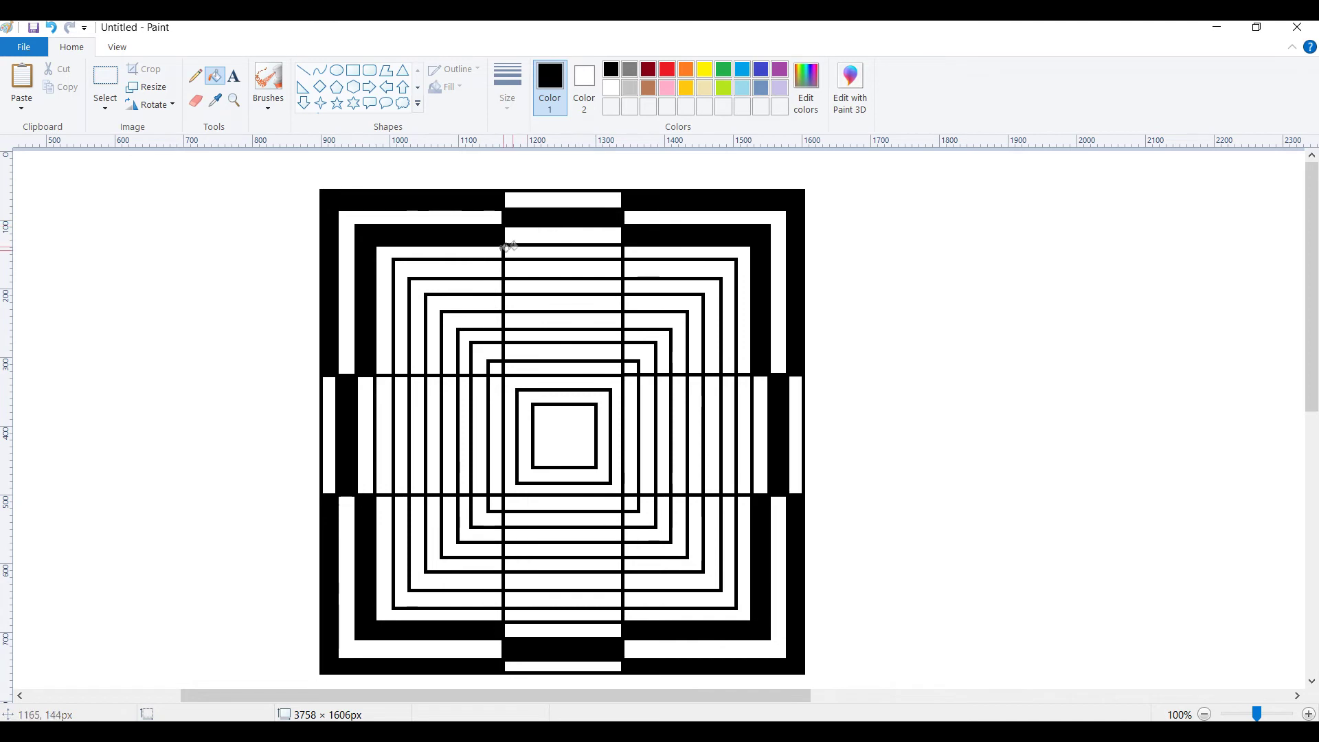
Step: Fill the fifth ring's four corner sections and the fourth ring's four middle sections with black
left_click(437, 266)
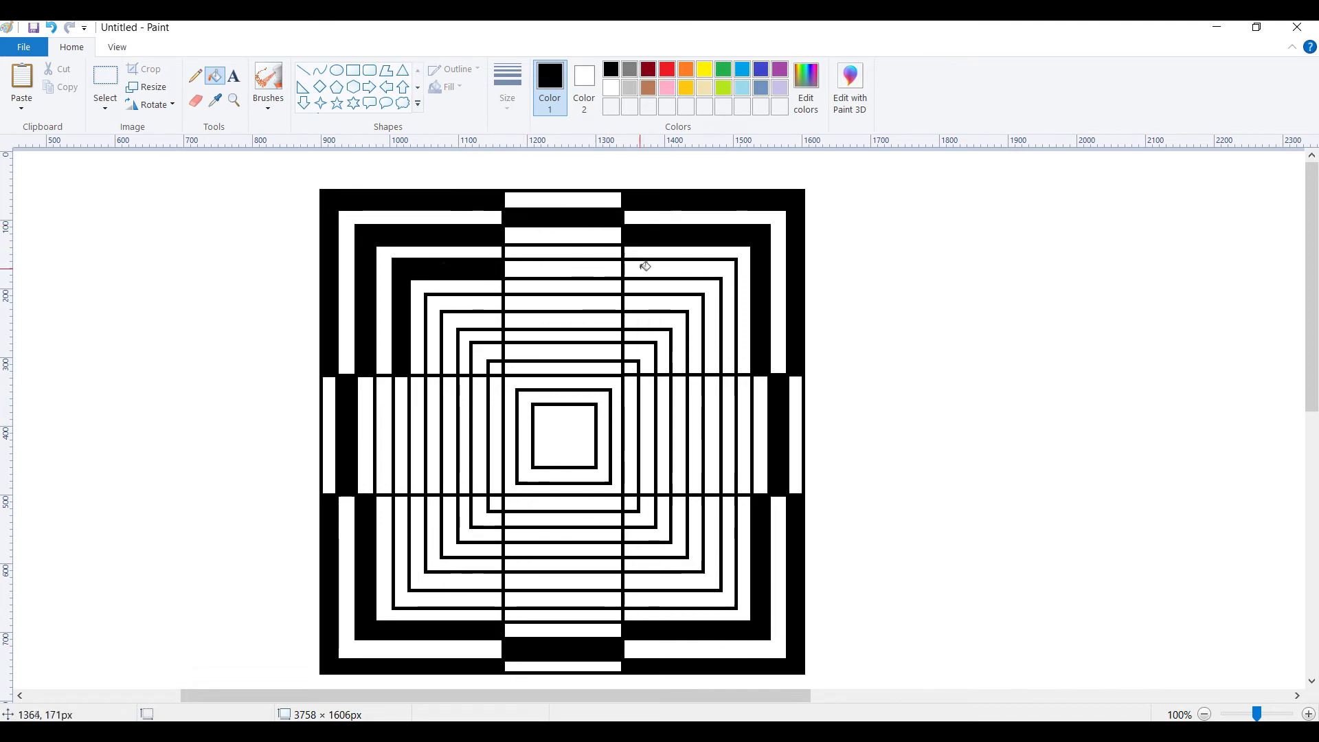
left_click(643, 266)
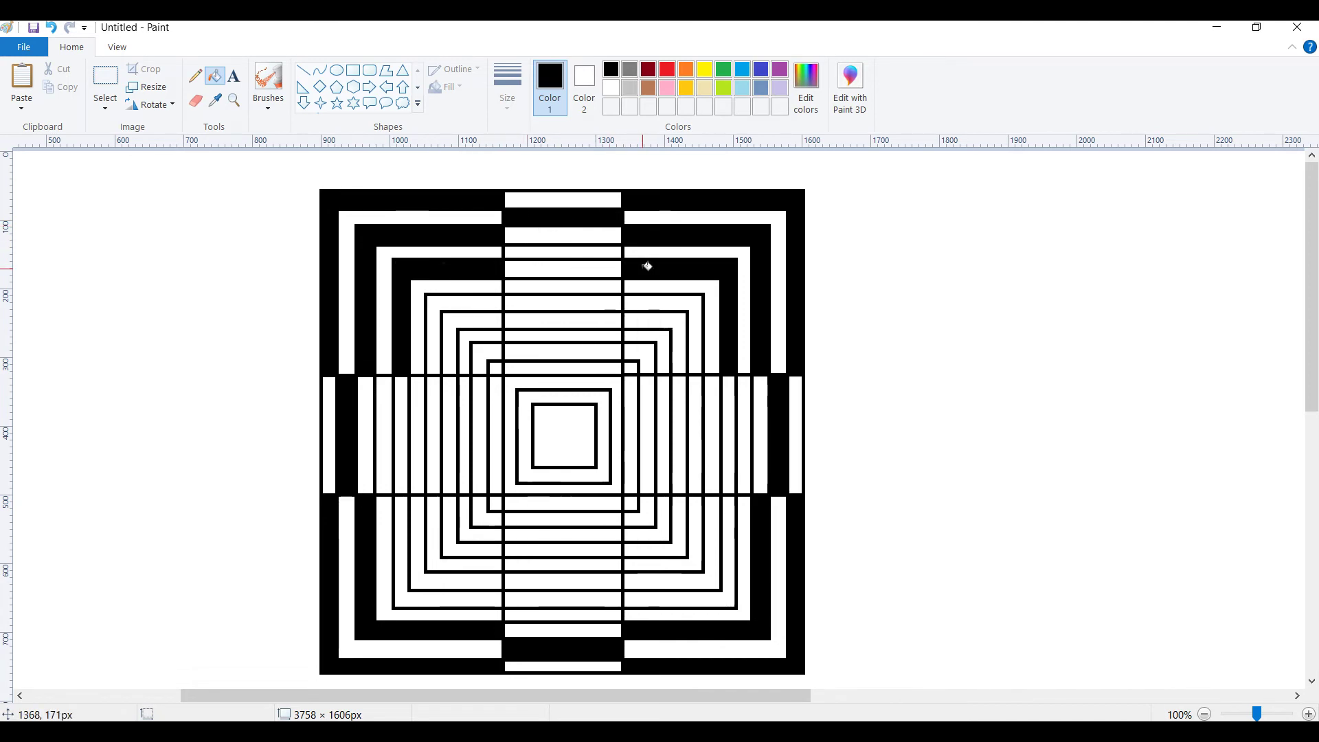
left_click(746, 406)
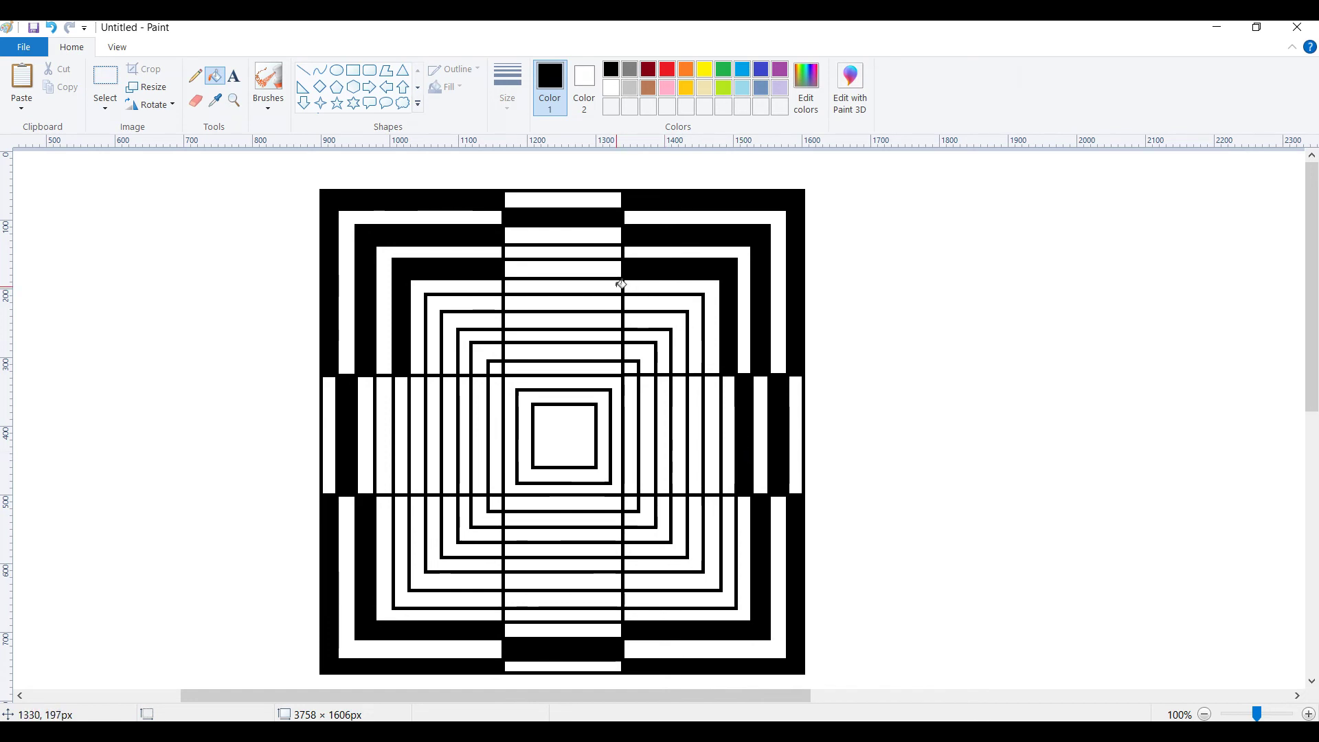
left_click(587, 251)
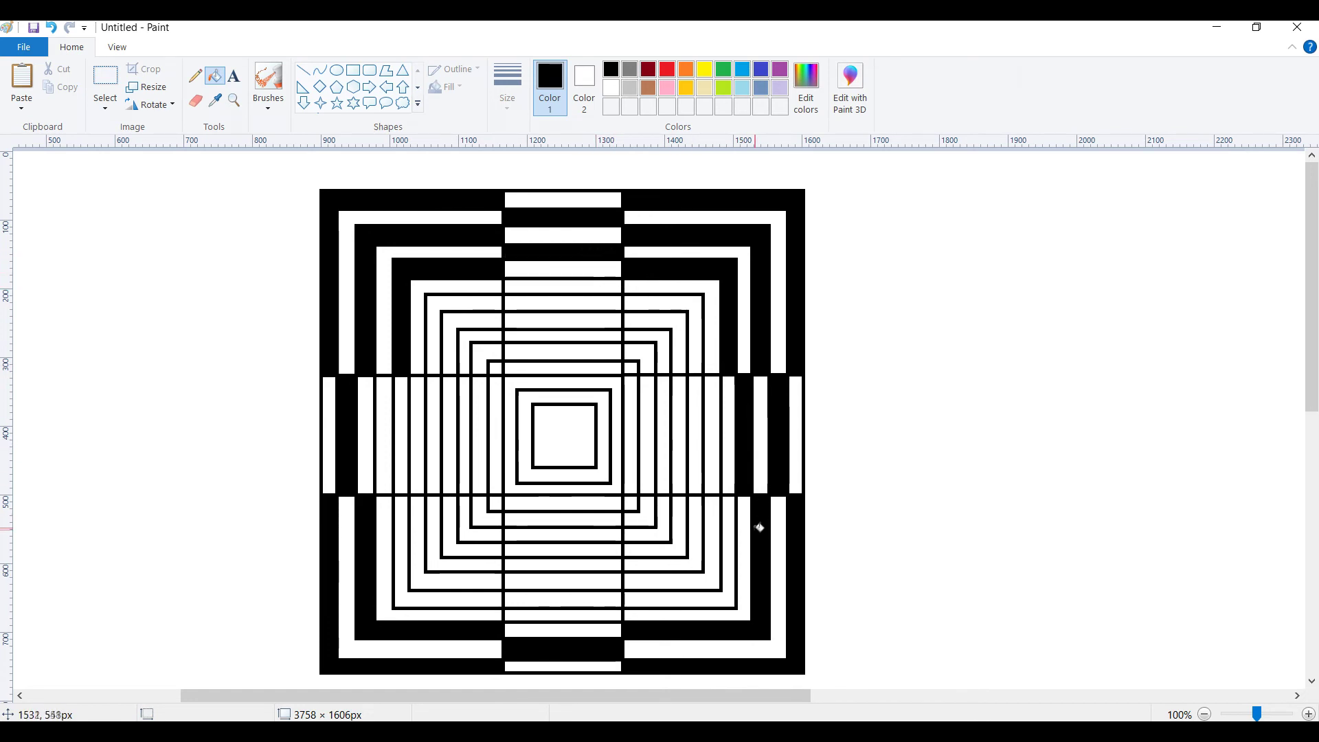
left_click(734, 544)
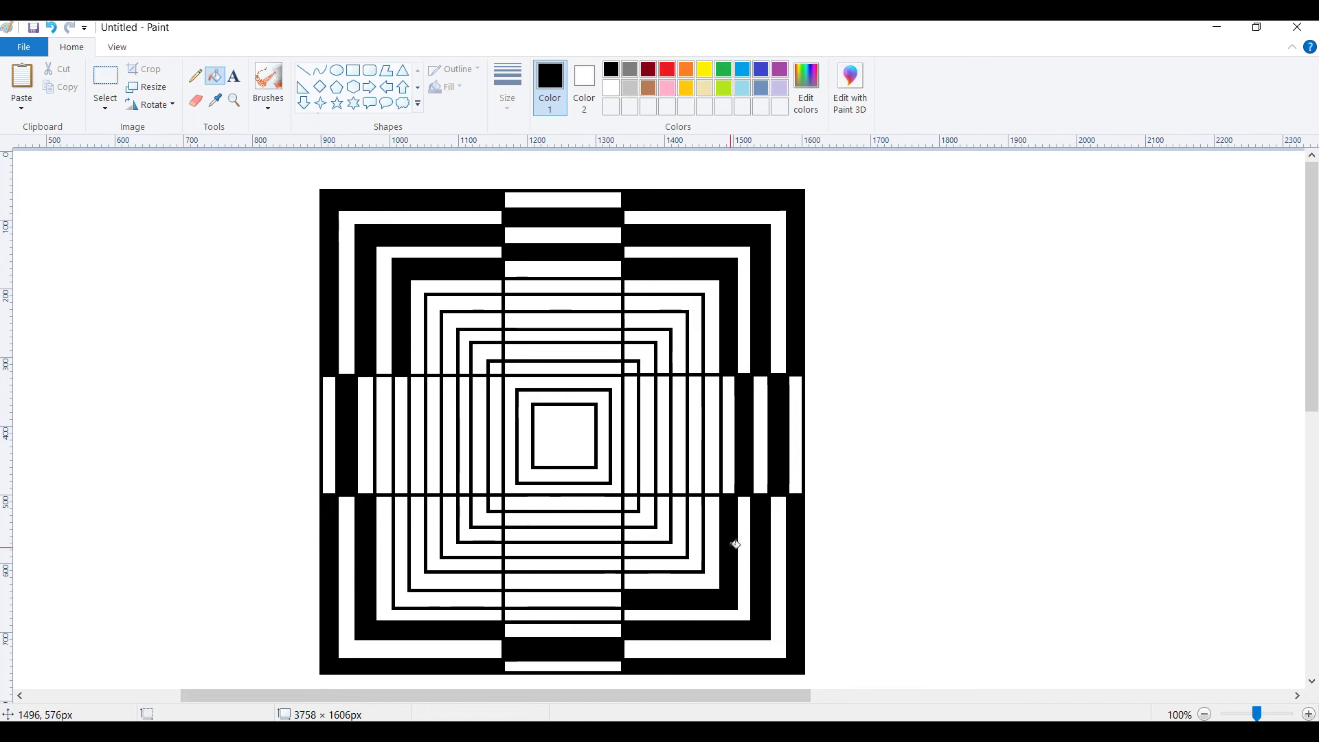
left_click(616, 614)
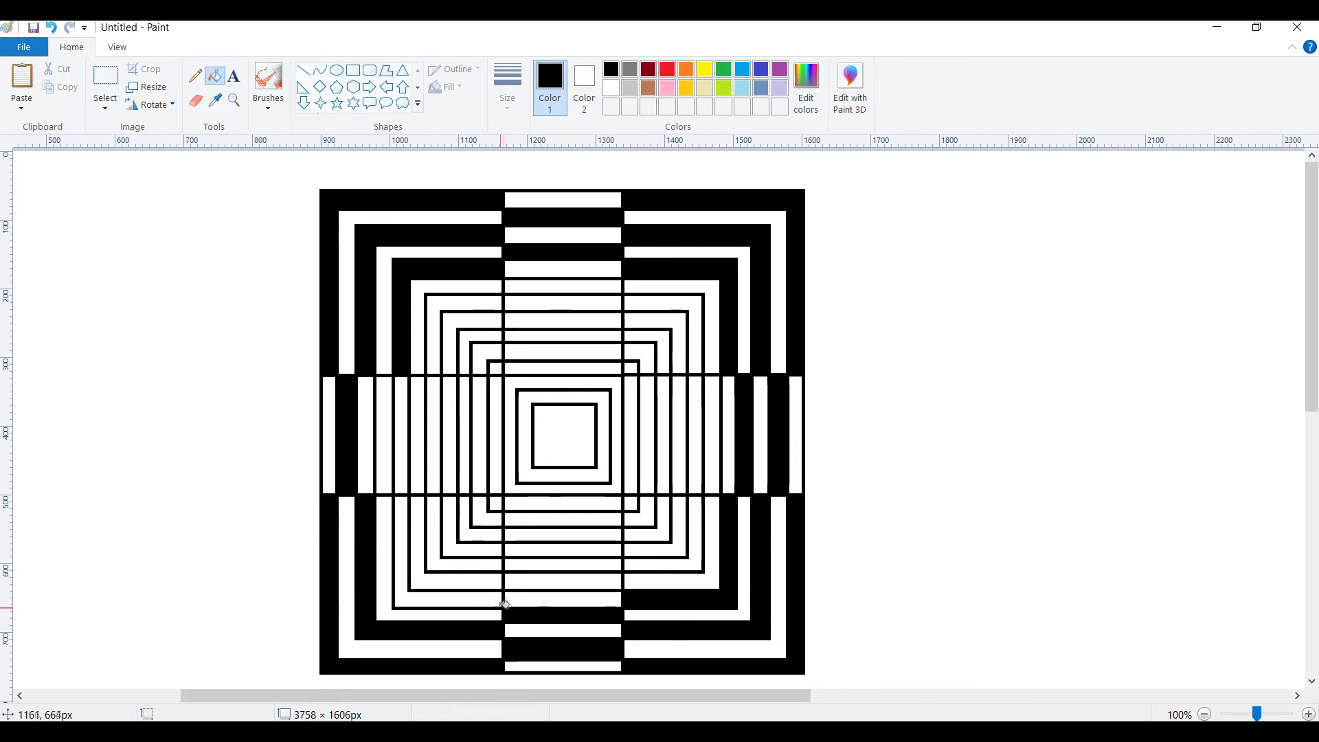
left_click(492, 600)
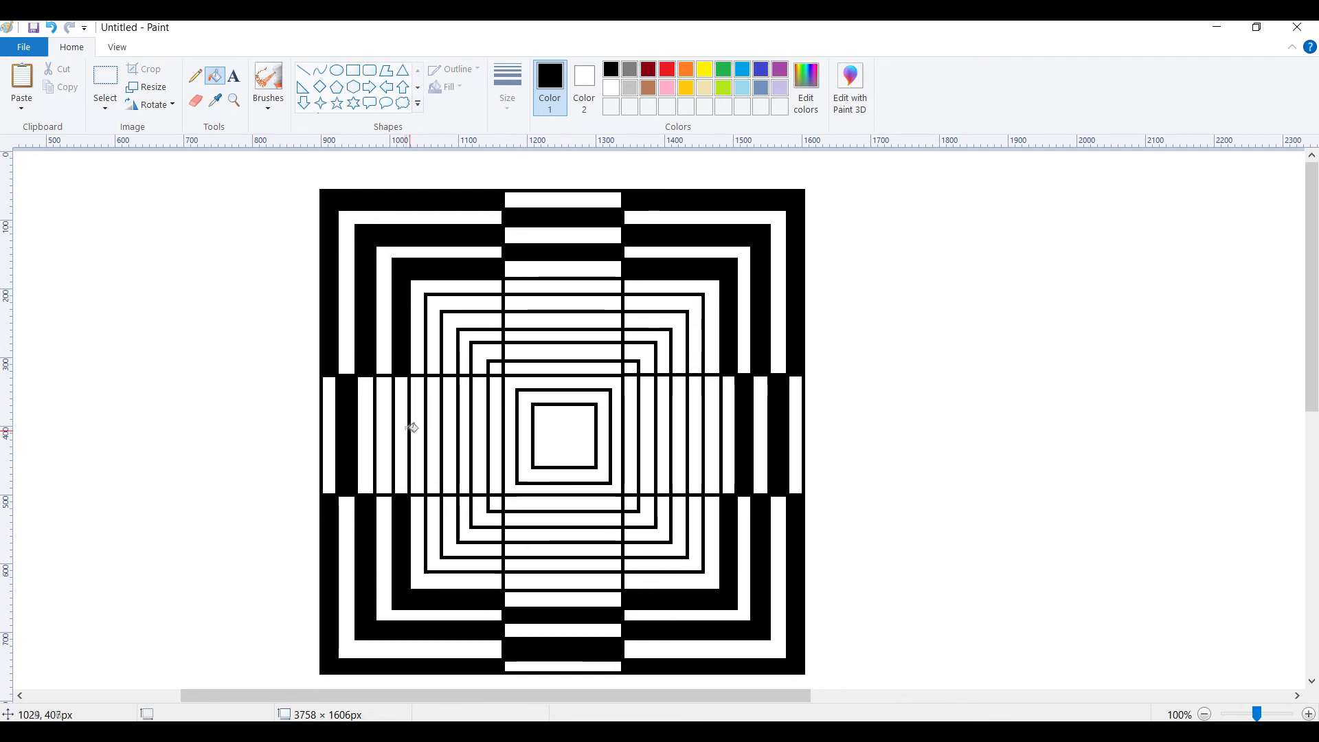
left_click(387, 427)
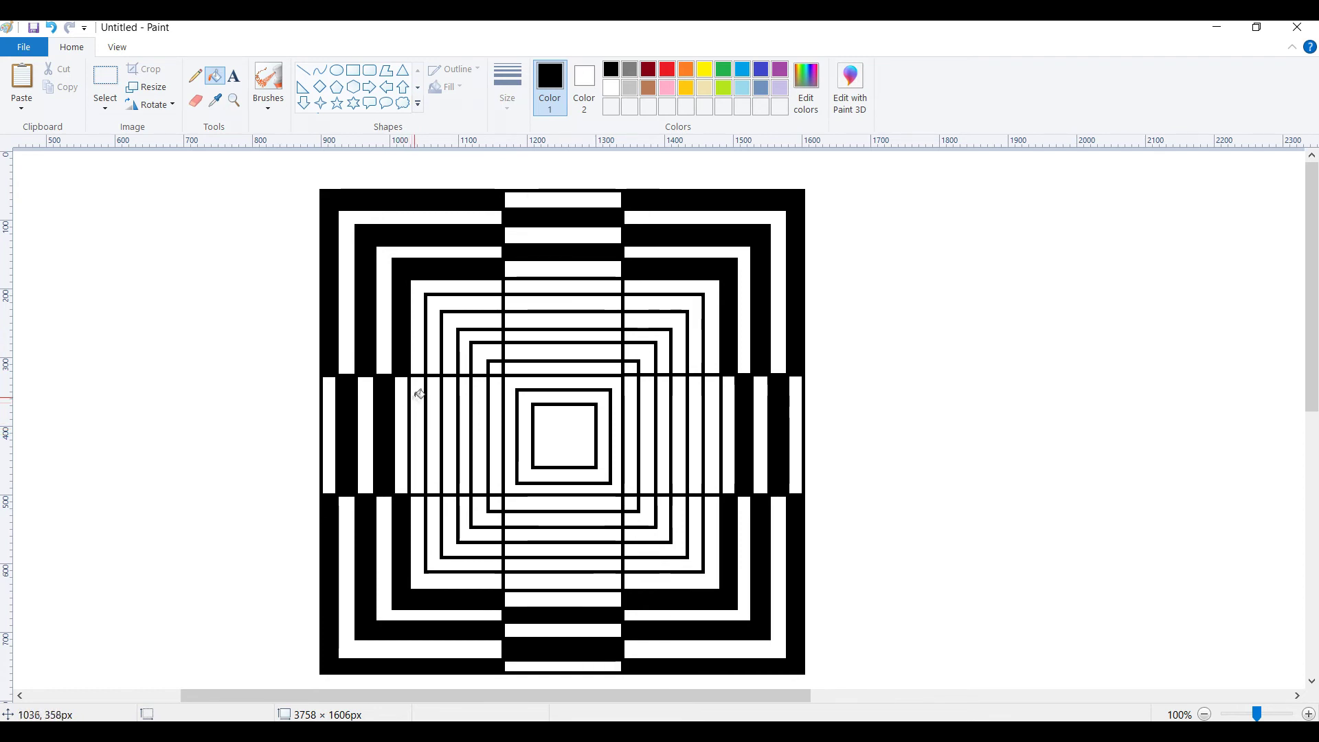
Step: Fill the sixth ring's four middle sections and the seventh ring's four corner sections with black
left_click(419, 420)
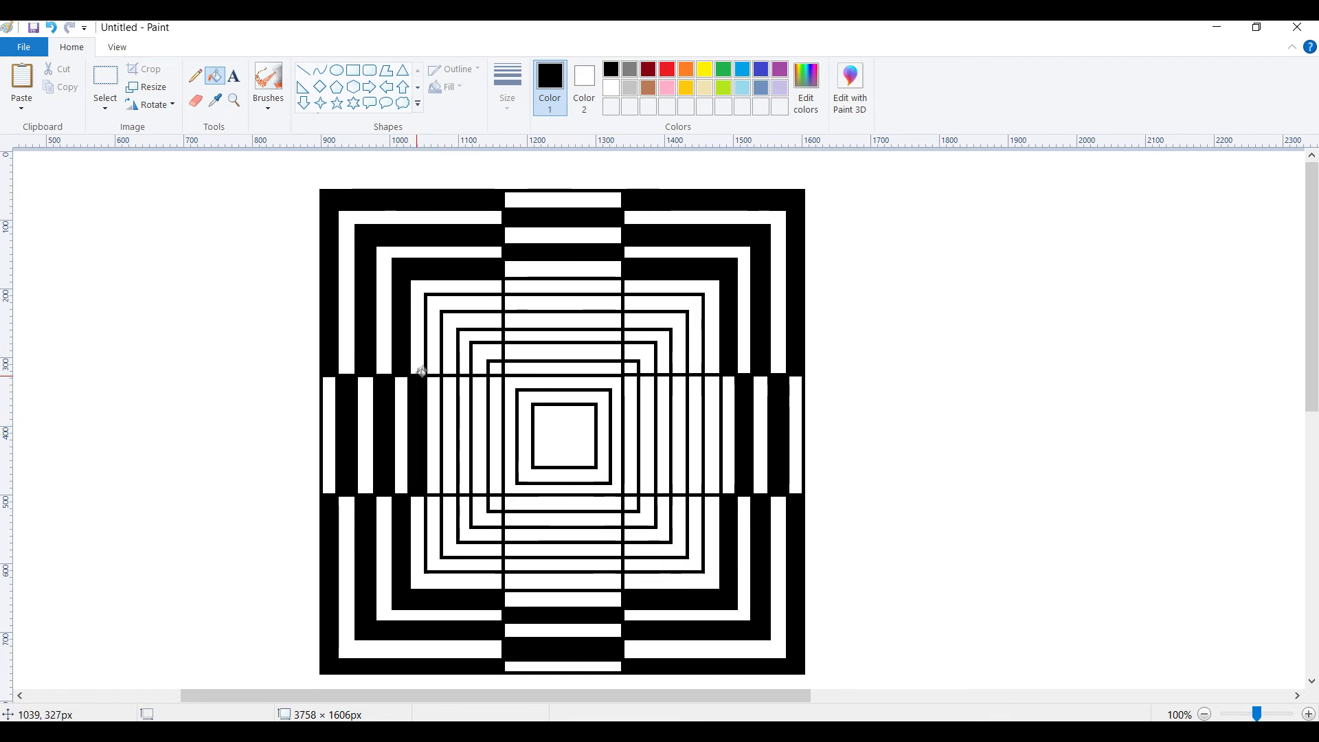
left_click(438, 348)
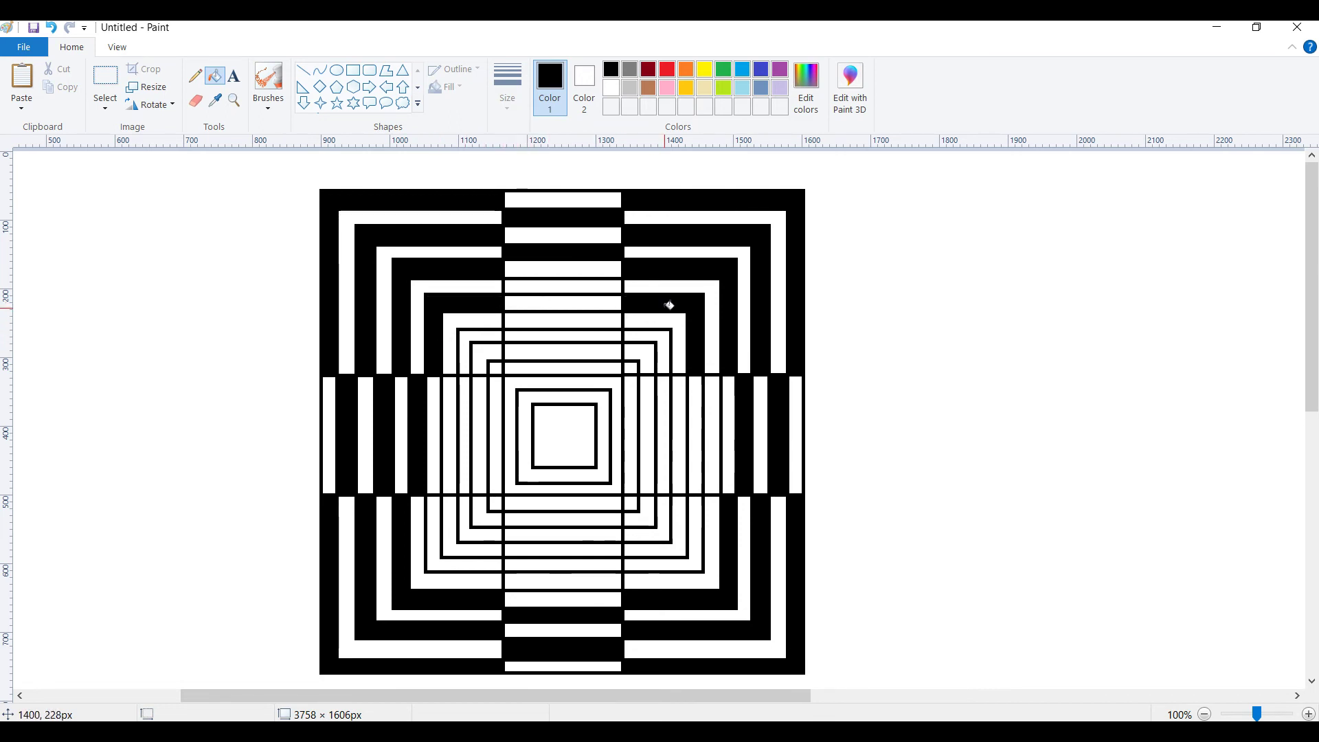
left_click(579, 287)
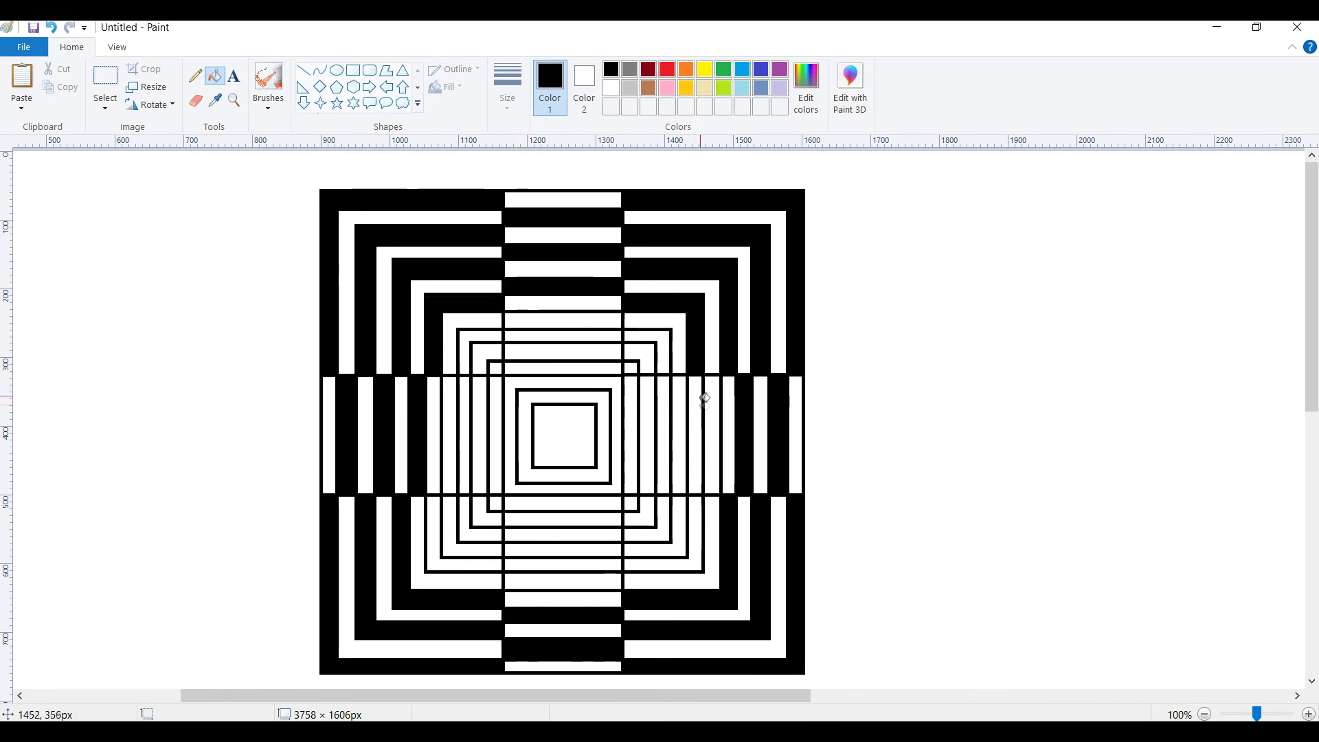
left_click(699, 514)
left_click(718, 449)
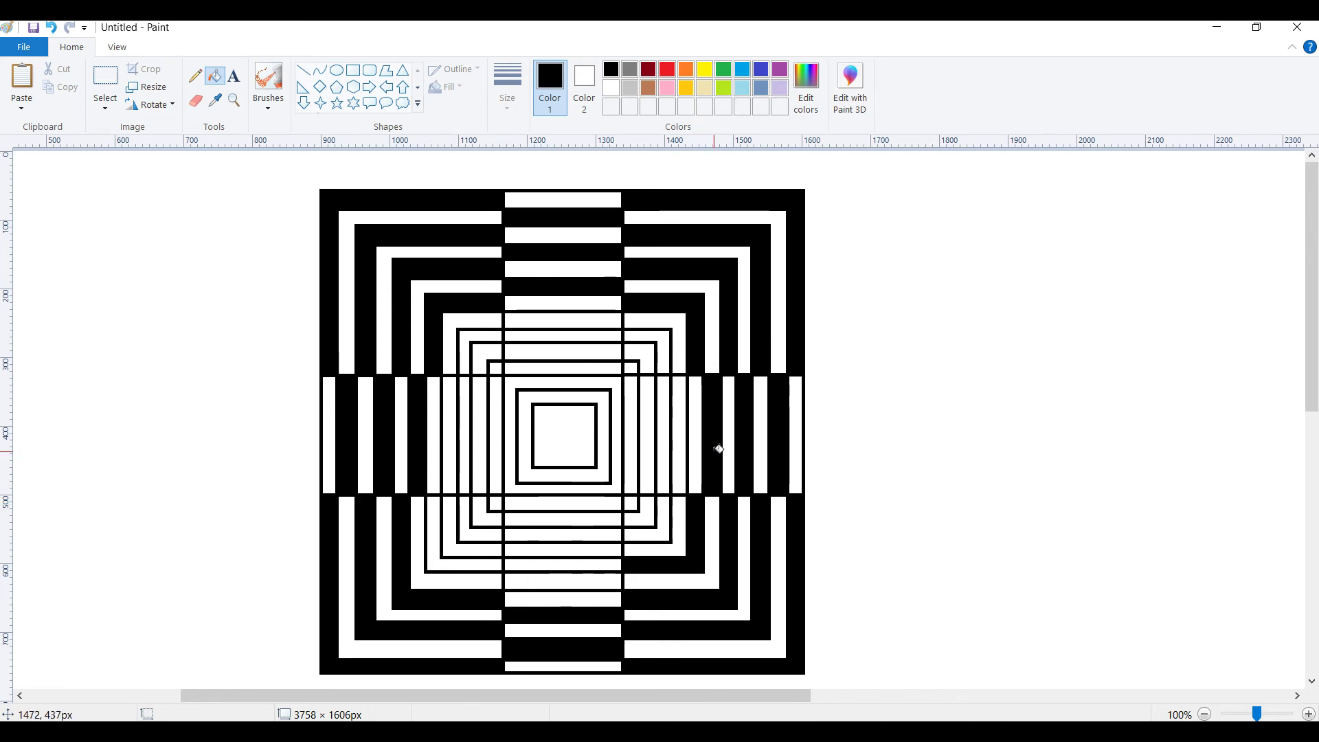
left_click(577, 577)
left_click(475, 564)
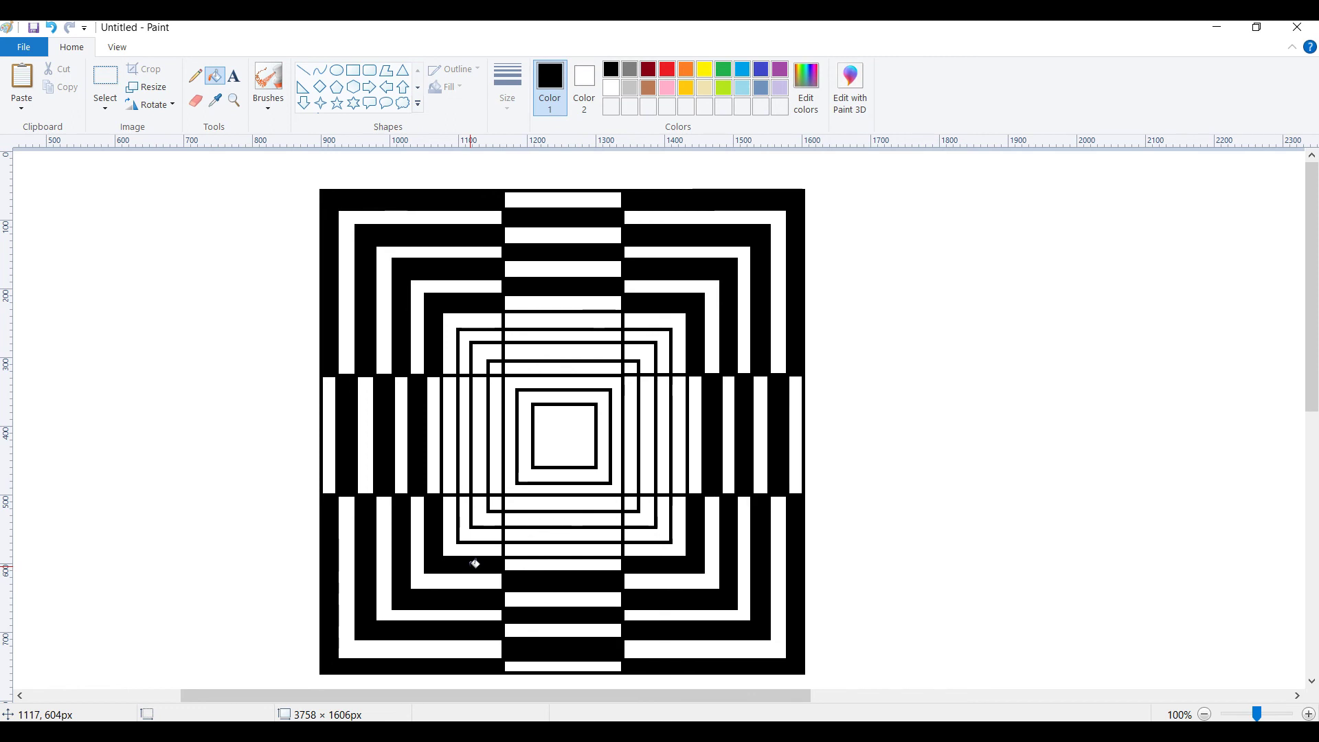
Step: Fill the four corner sections of the ninth ring with black
left_click(467, 345)
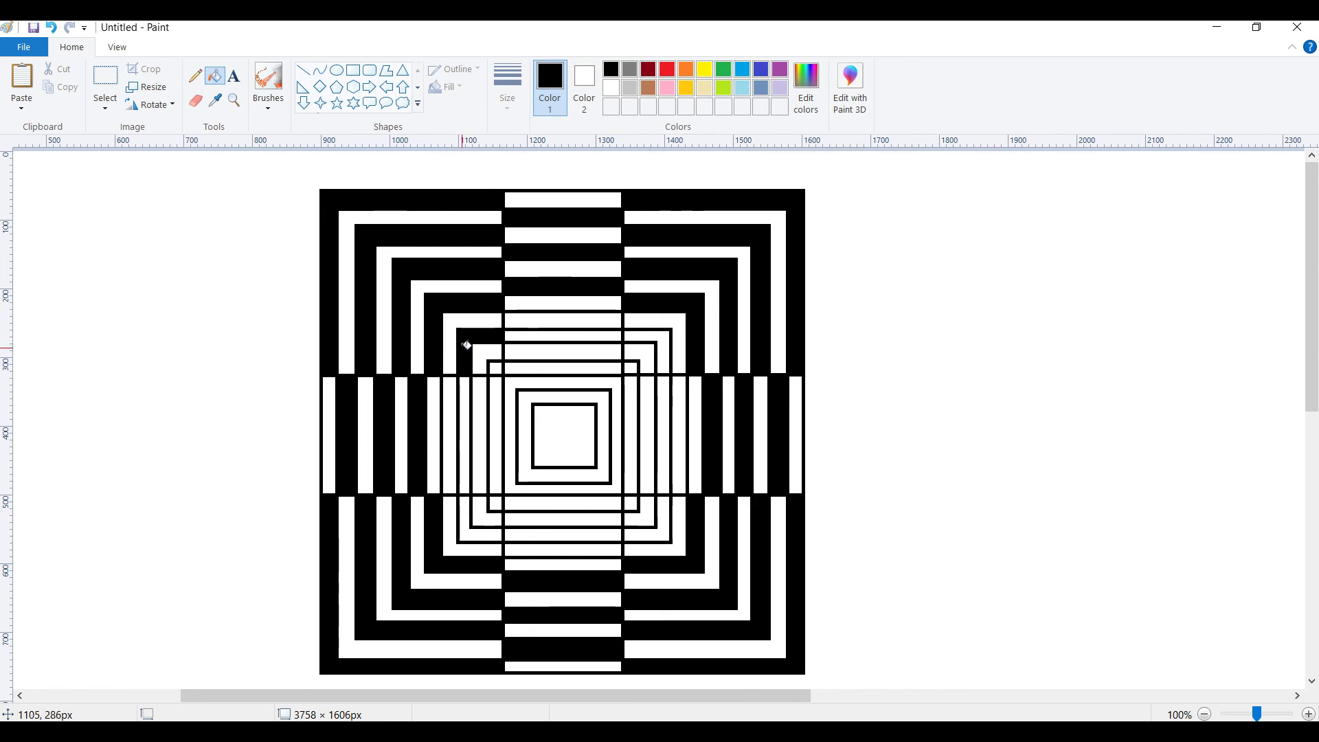
left_click(656, 337)
left_click(663, 519)
left_click(489, 526)
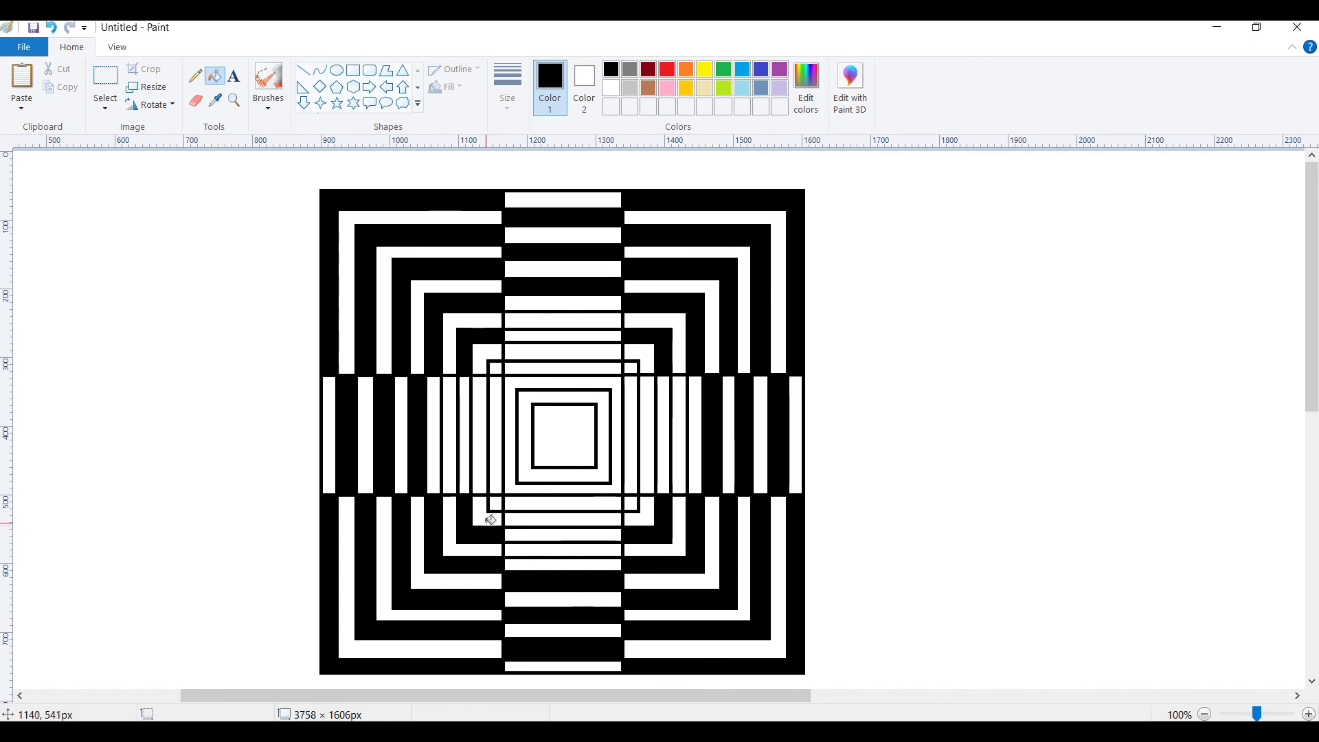
Step: Fill the four small corner blocks diagonal to the central cell, plus that cell's outer frame and innermost square, with black
left_click(496, 506)
left_click(496, 369)
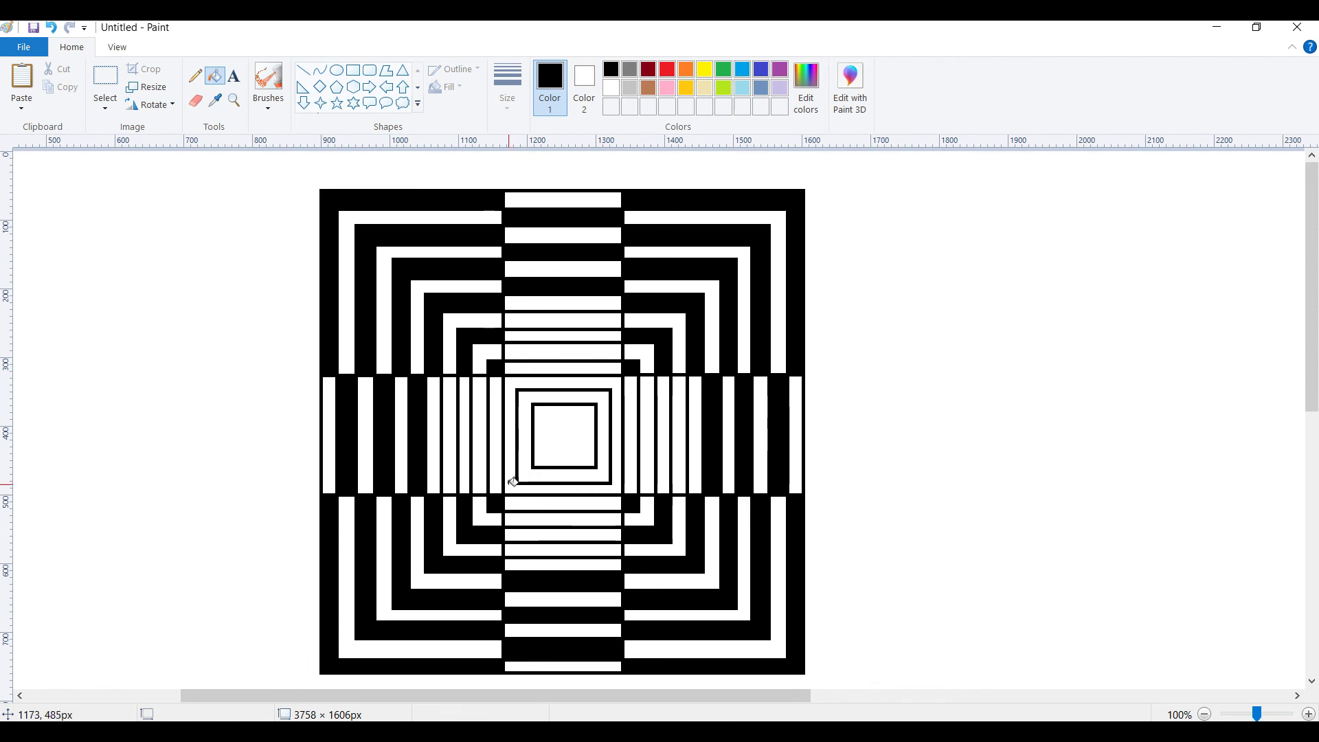
left_click(514, 481)
left_click(553, 451)
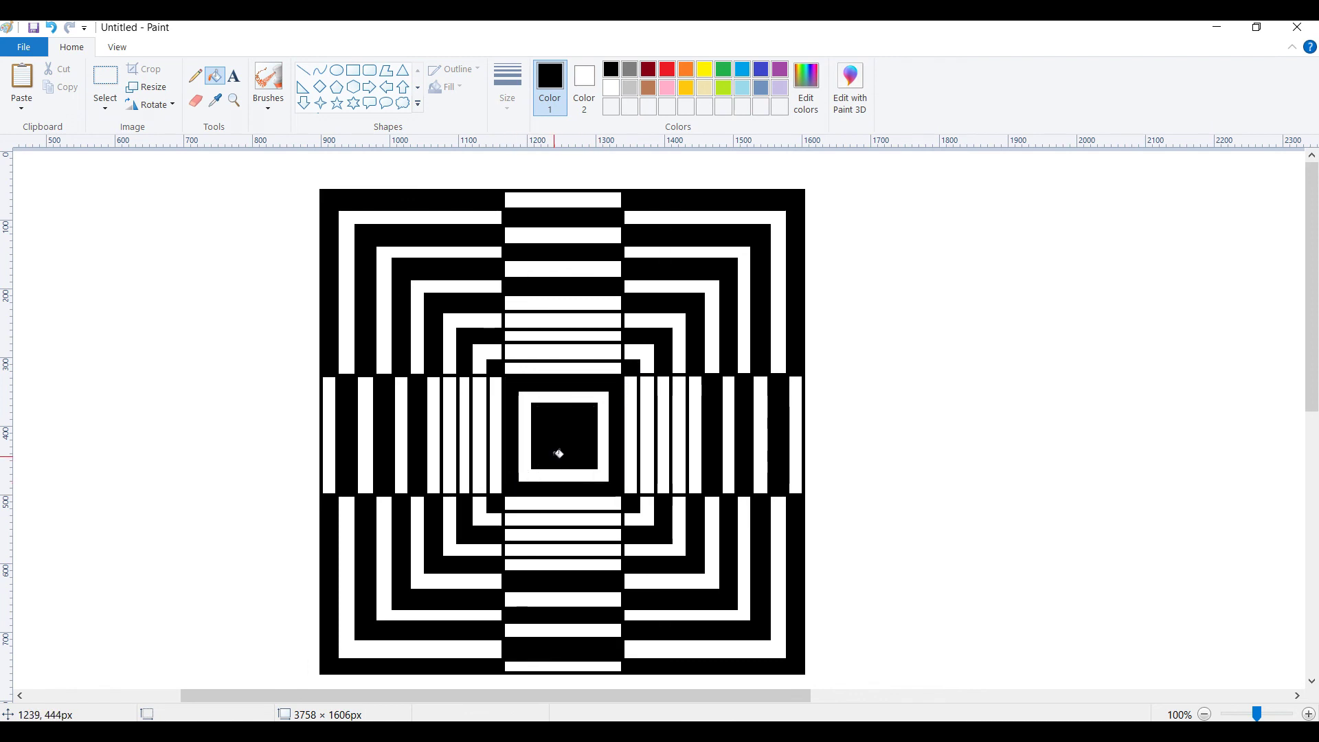
Step: Fill the middle sections of the eighth and tenth rings with black on all four sides of the central cell
left_click(448, 422)
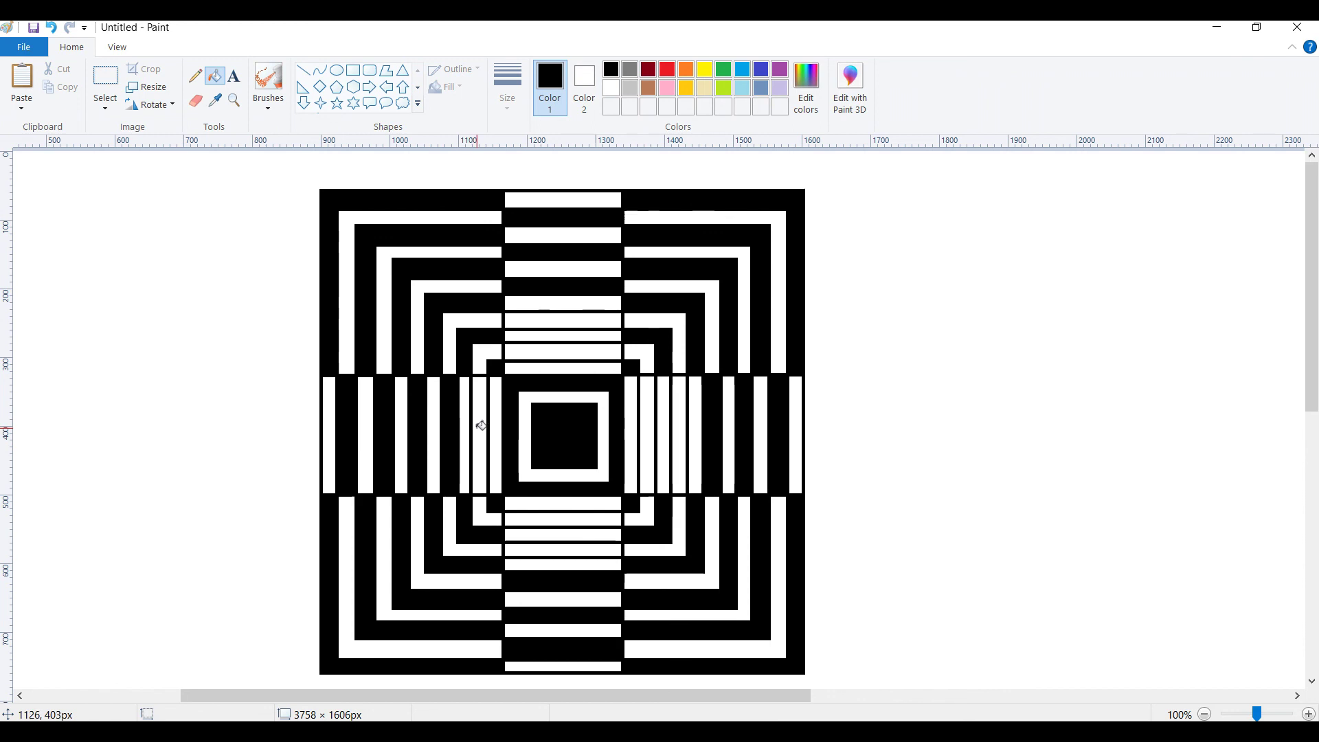
left_click(481, 426)
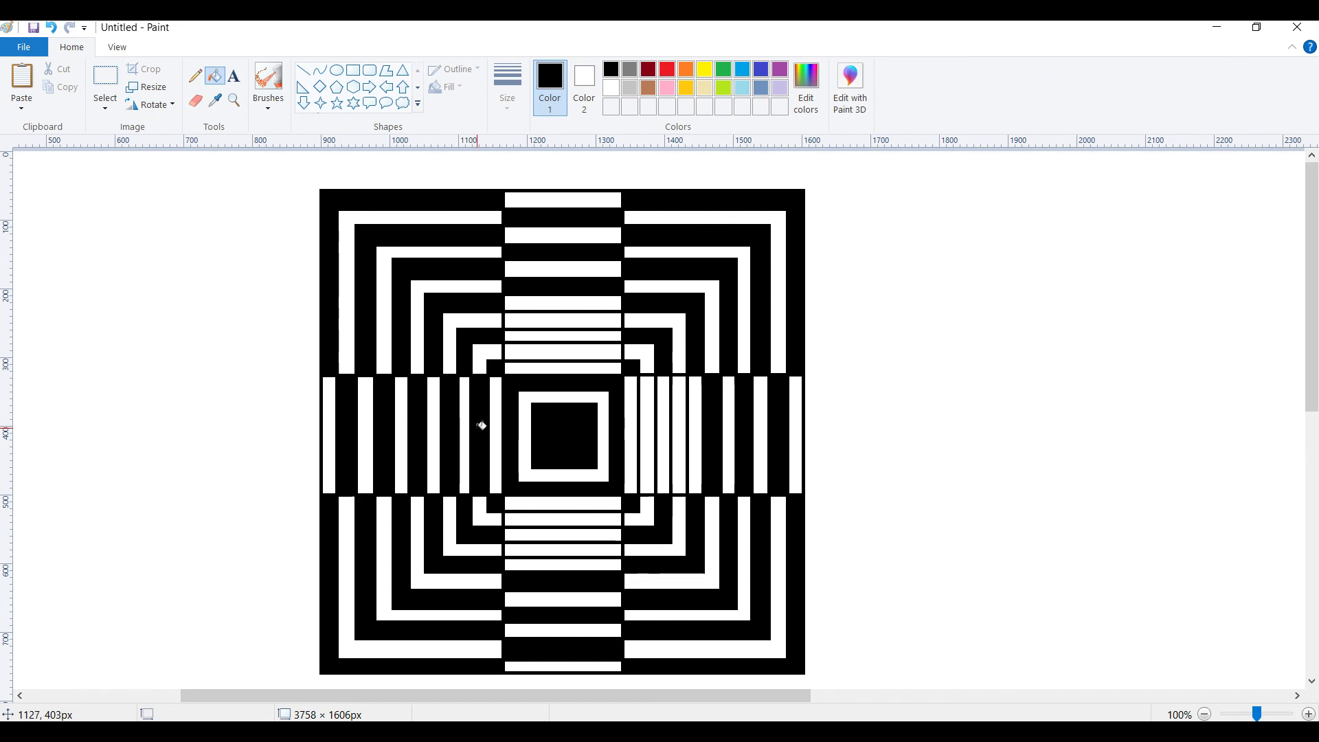
left_click(649, 433)
left_click(680, 431)
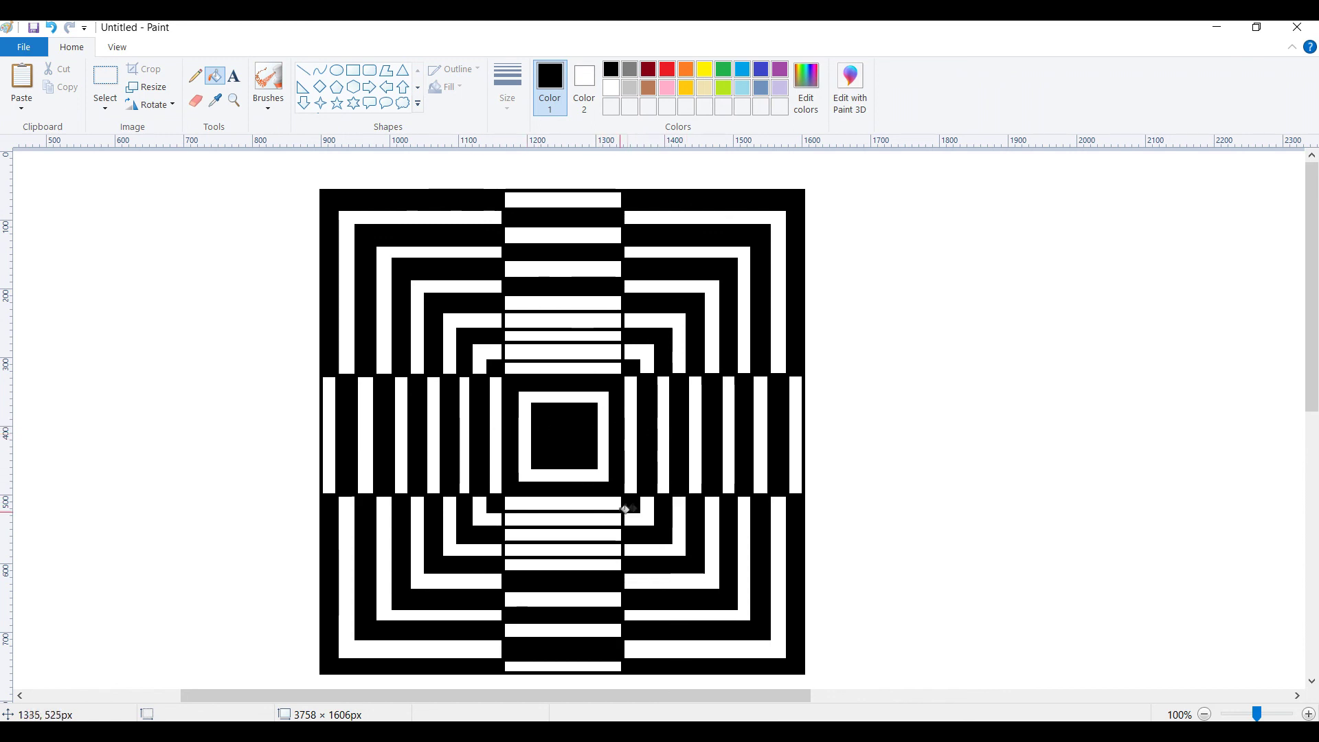
left_click(576, 520)
left_click(567, 548)
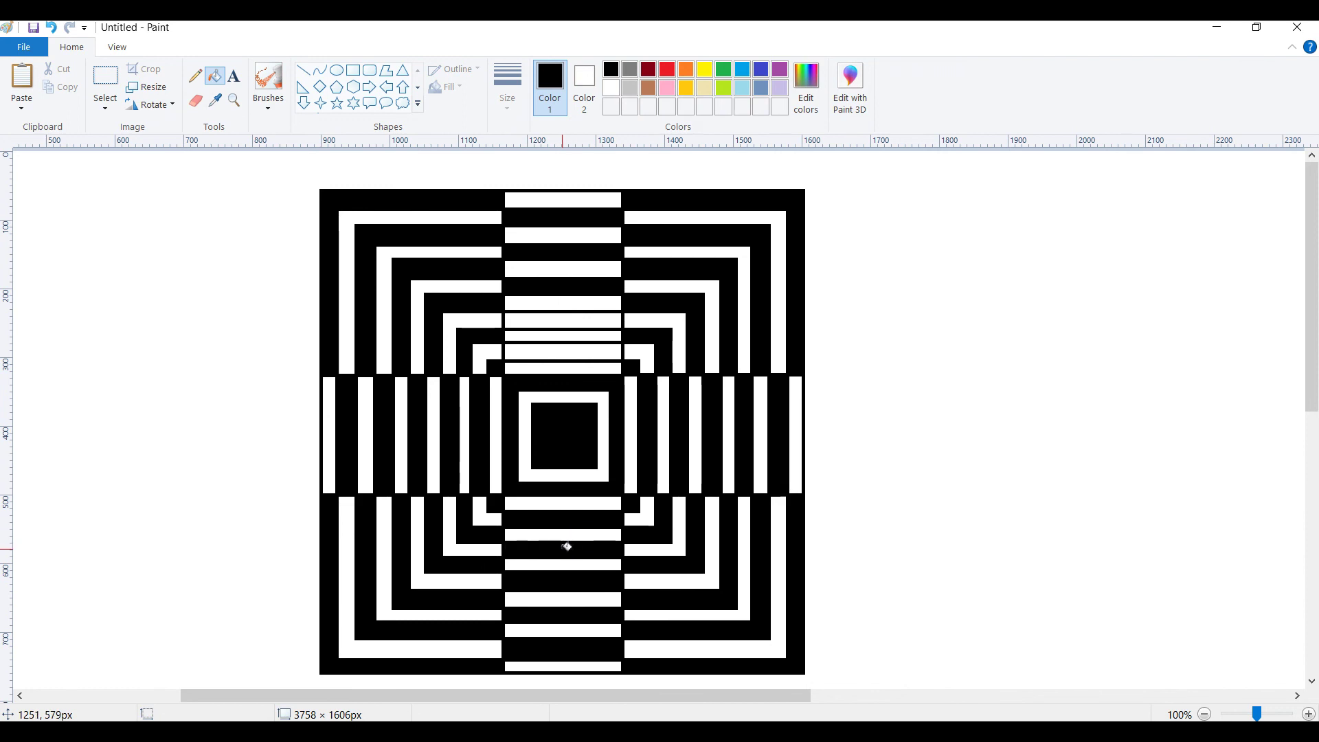
left_click(557, 351)
left_click(562, 320)
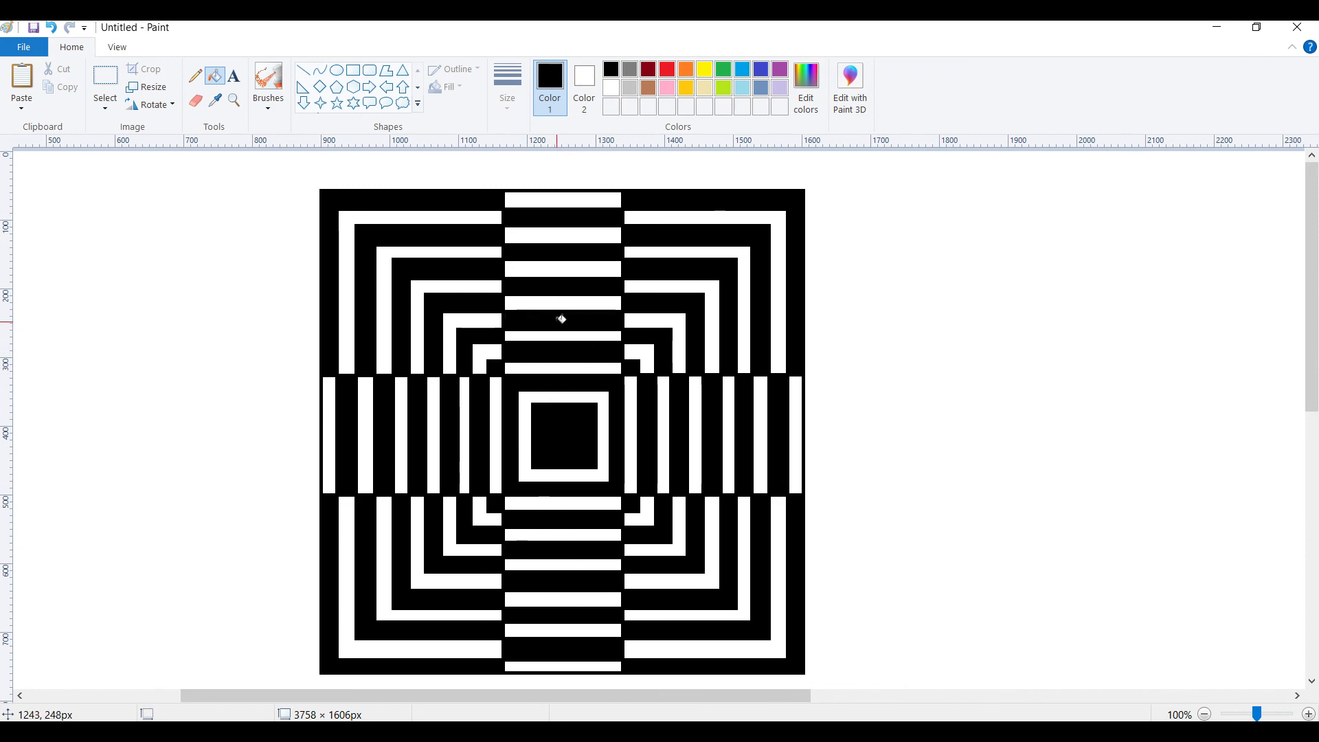